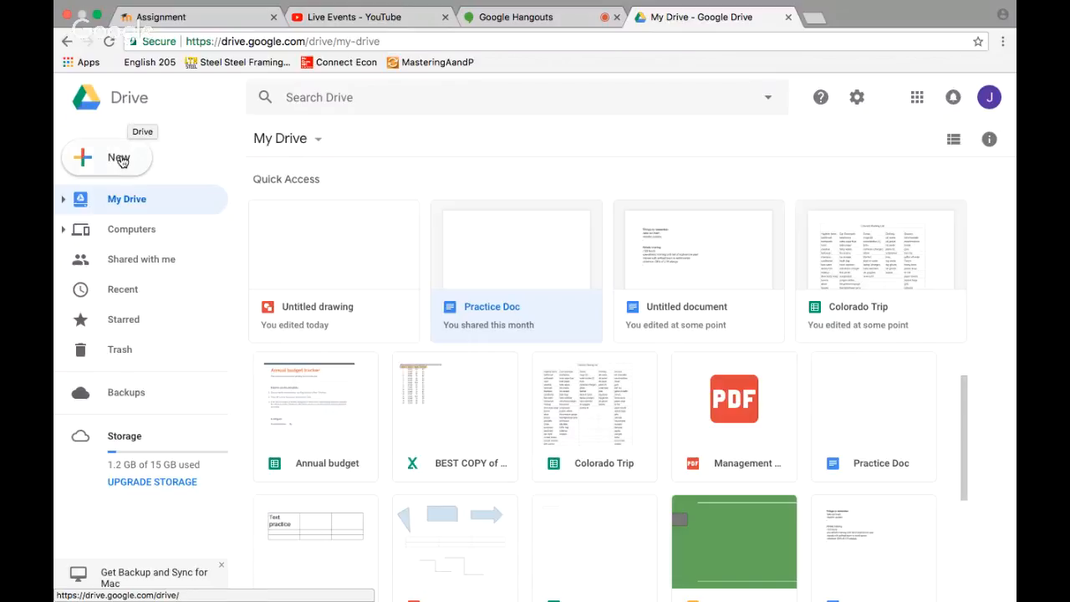
Start a new Google Form from a template to open the form template gallery
left_click(120, 159)
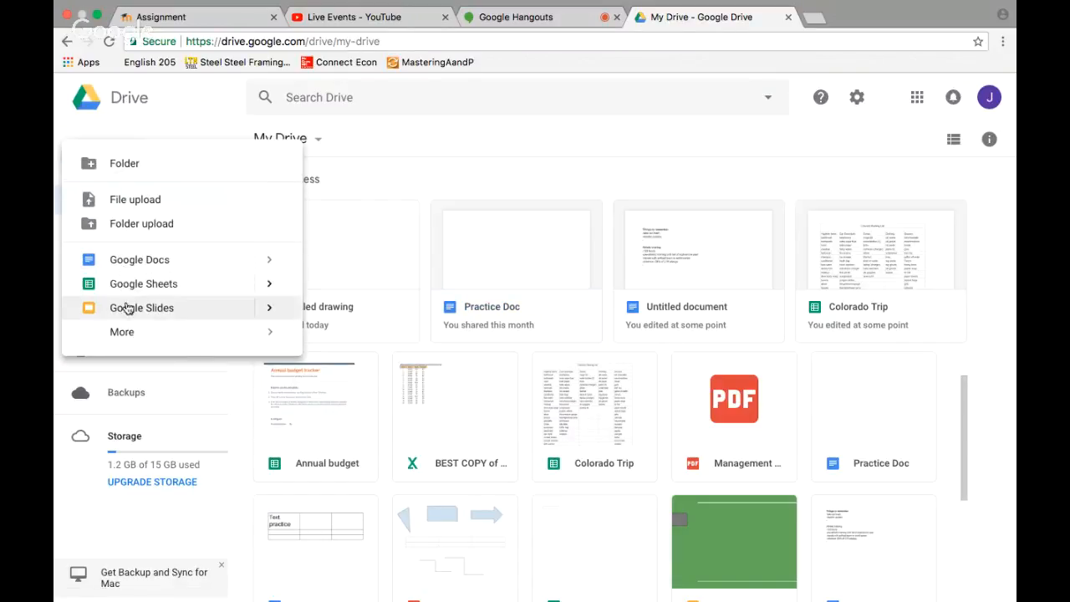
mouse_move(131, 334)
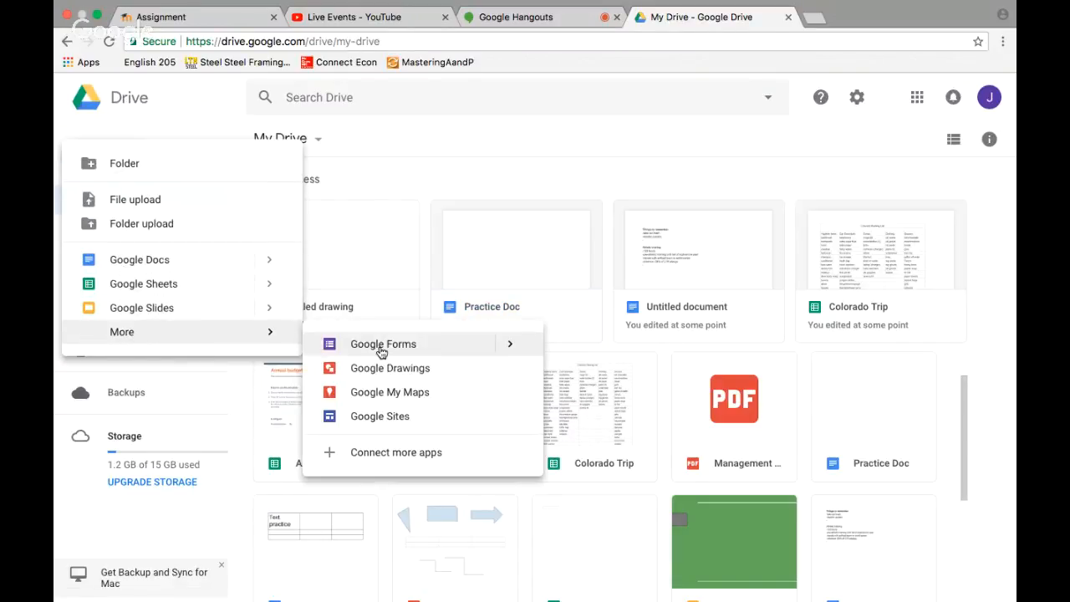
mouse_move(509, 349)
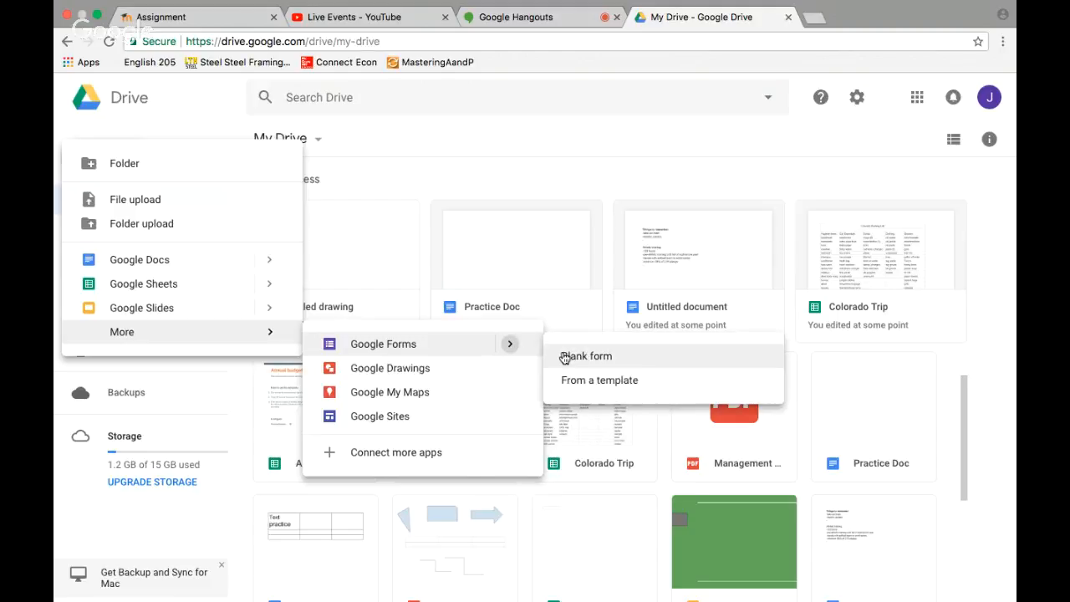
left_click(589, 389)
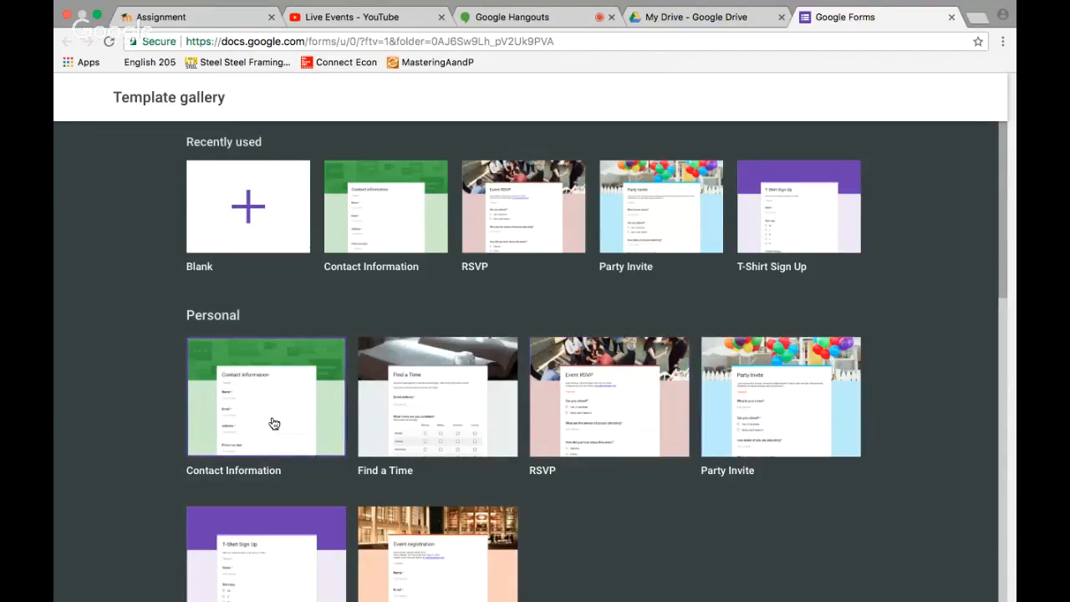
Look through the Personal, Work and Education templates and create a blank form
scroll(273, 423, "down", 3)
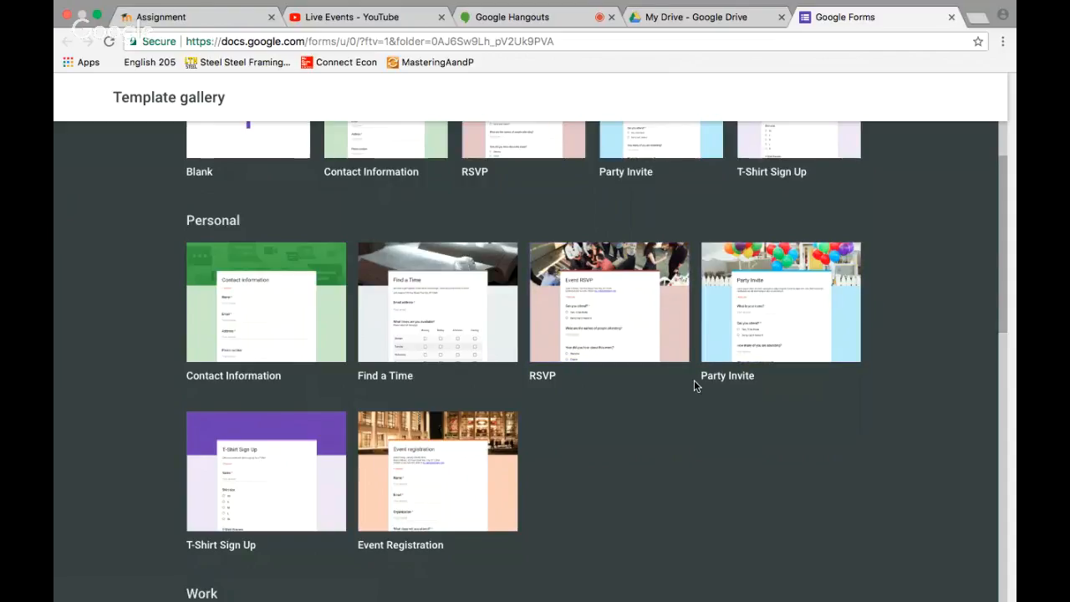
scroll(693, 380, "down", 3)
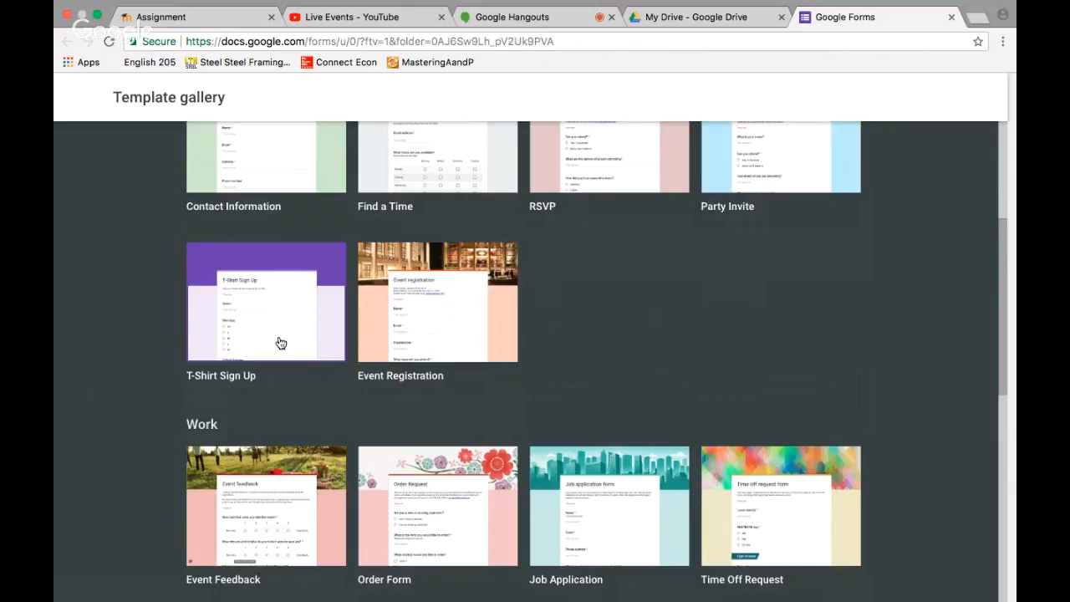
scroll(281, 342, "down", 3)
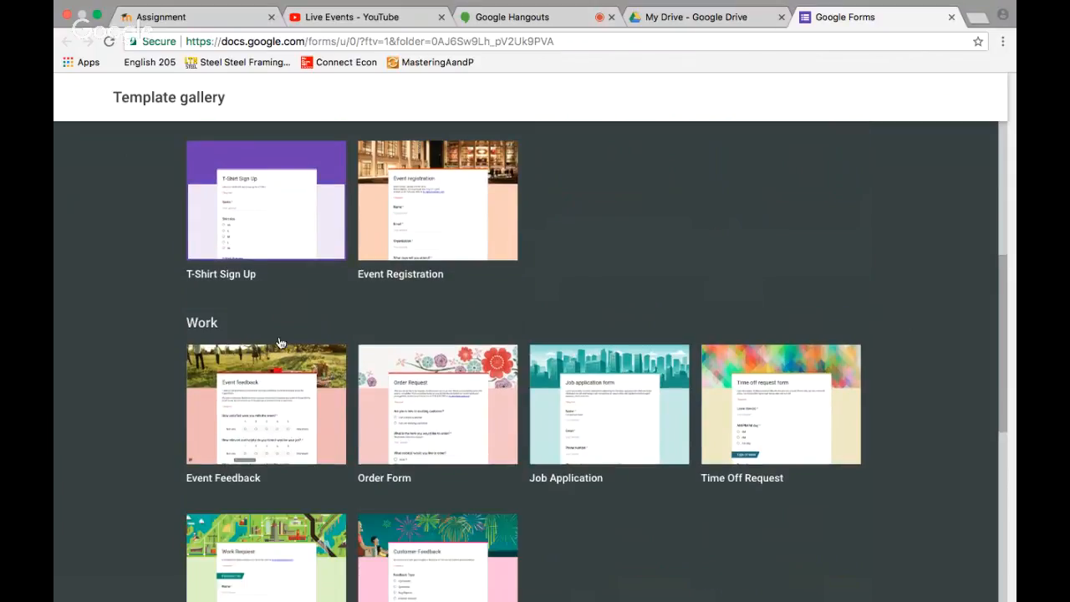
scroll(281, 343, "down", 3)
scroll(293, 339, "down", 1)
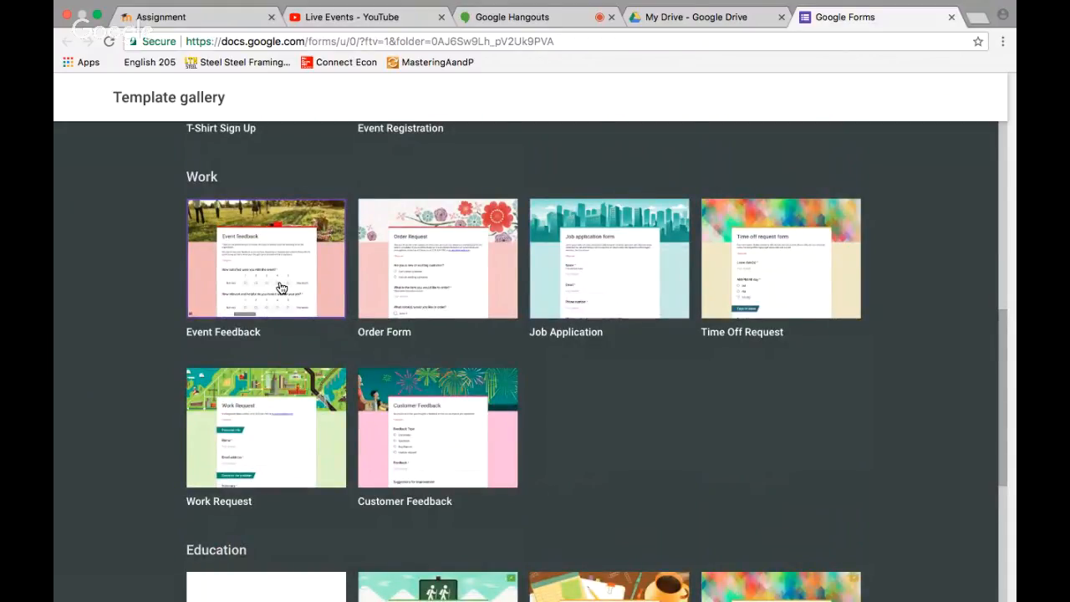
scroll(421, 332, "down", 5)
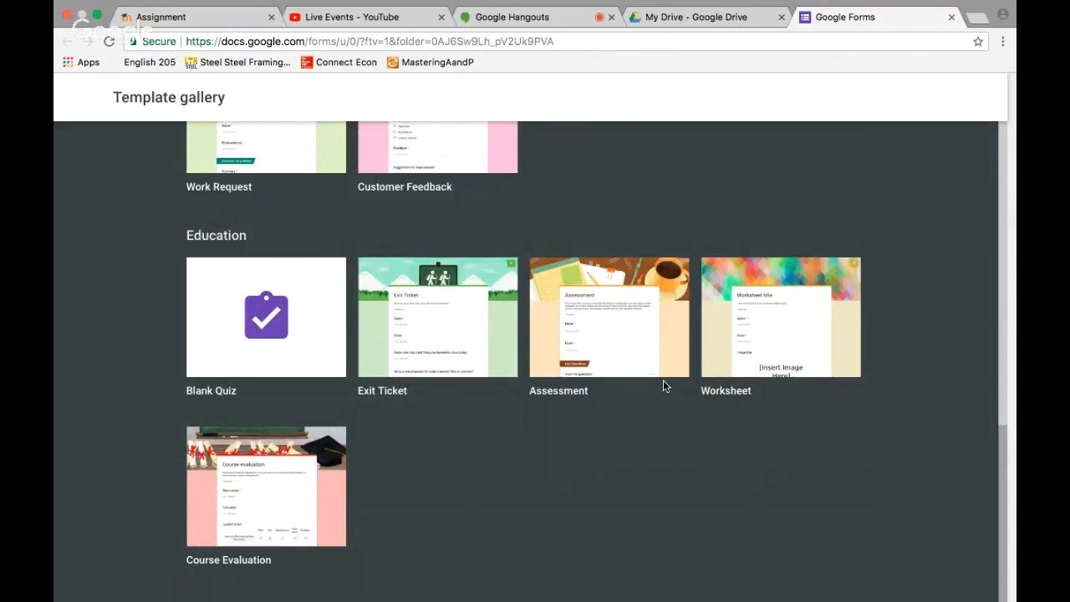
scroll(663, 384, "up", 10)
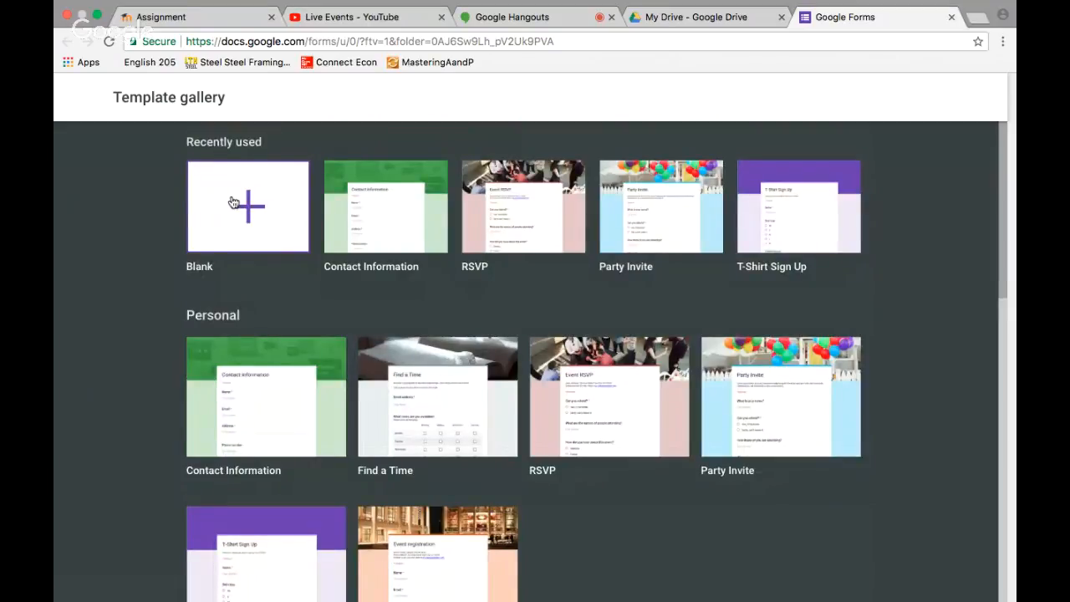
left_click(234, 202)
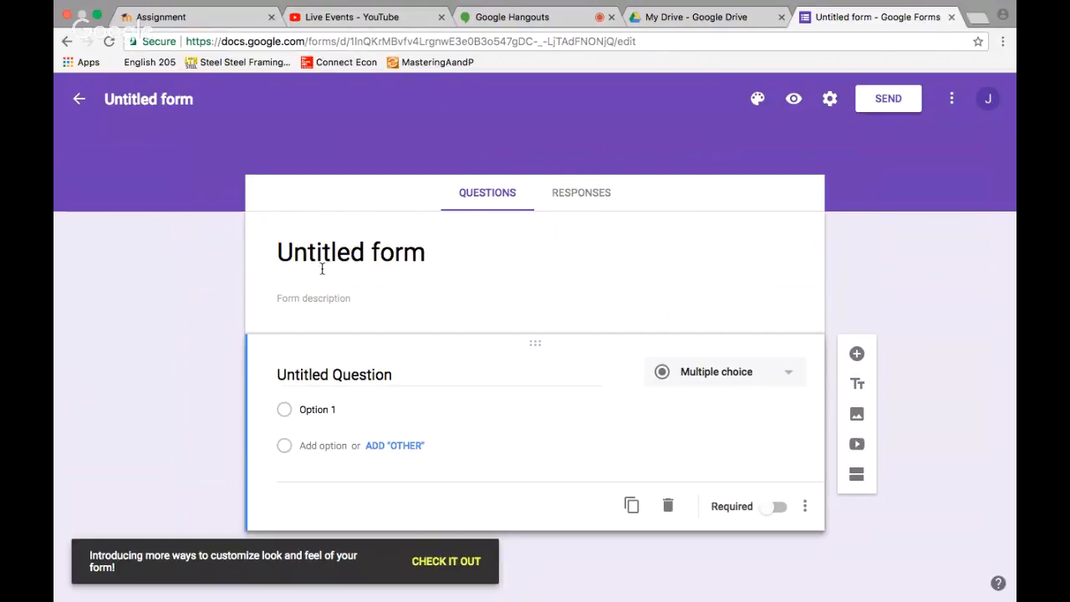
Add a title and description block below the first question, followed by a new section
left_click(856, 384)
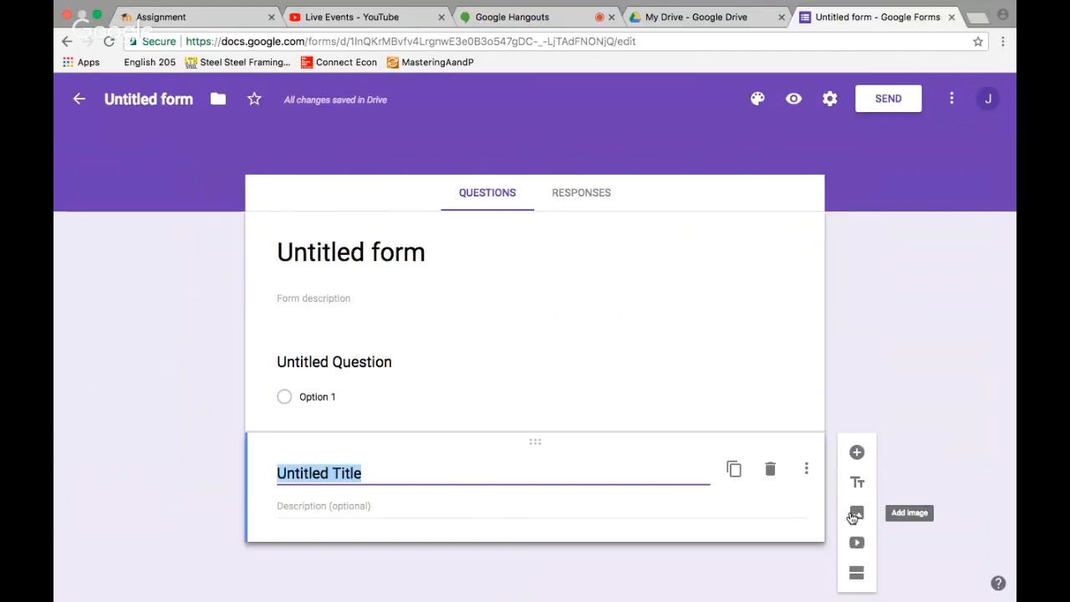
left_click(855, 574)
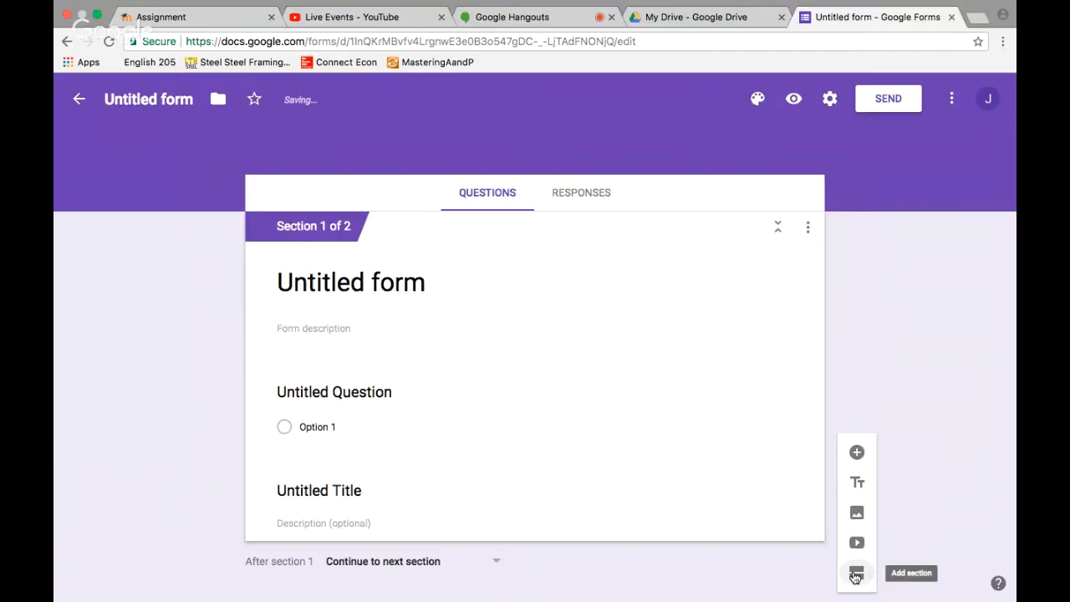
Title the form "Practice Form" and enter "Practice" as its description
left_click(304, 324)
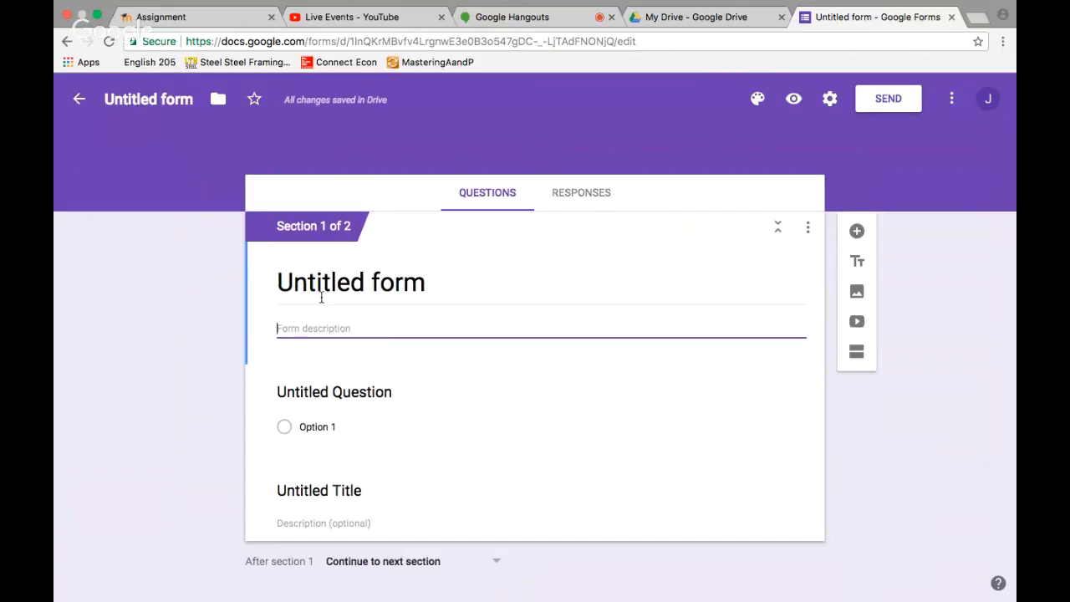
left_click(320, 294)
type("Practice Form")
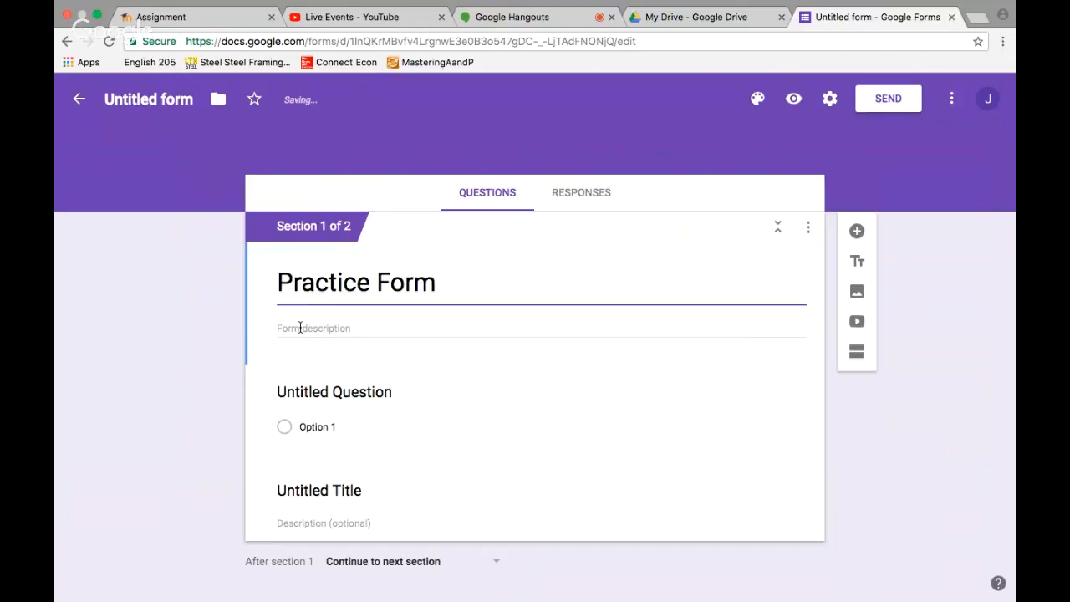
left_click(299, 328)
type("Practice")
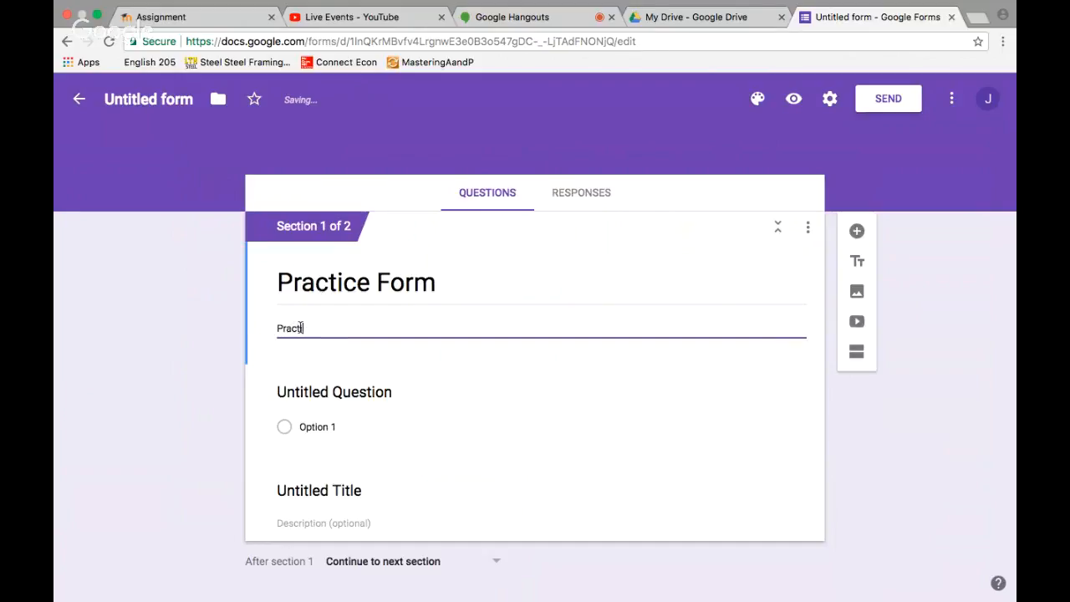
Set the first question's text to "How easy is this to use?"
left_click(320, 399)
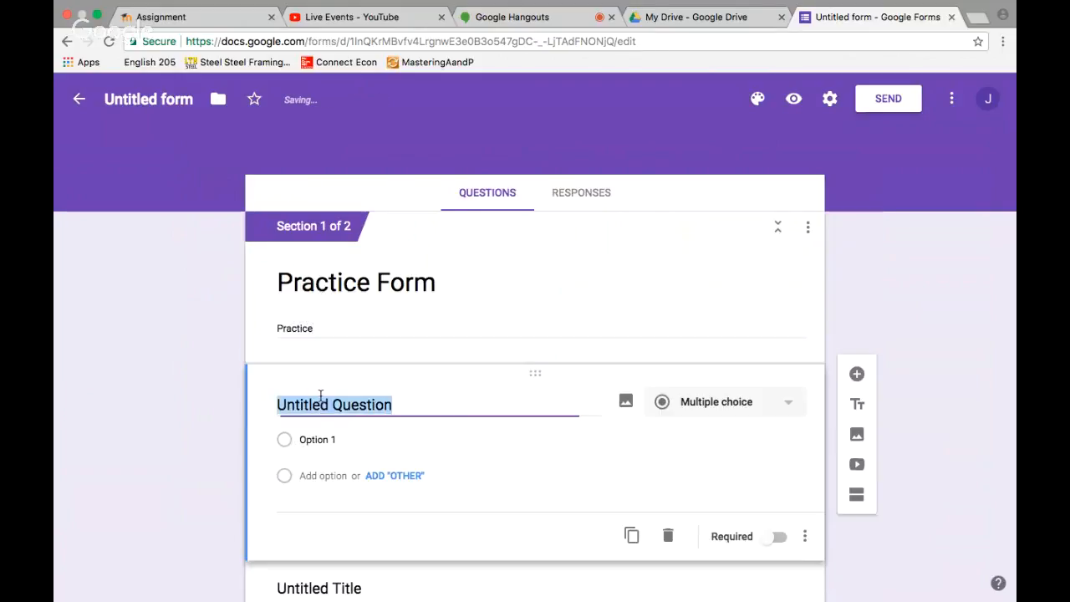
type("How easy is this ")
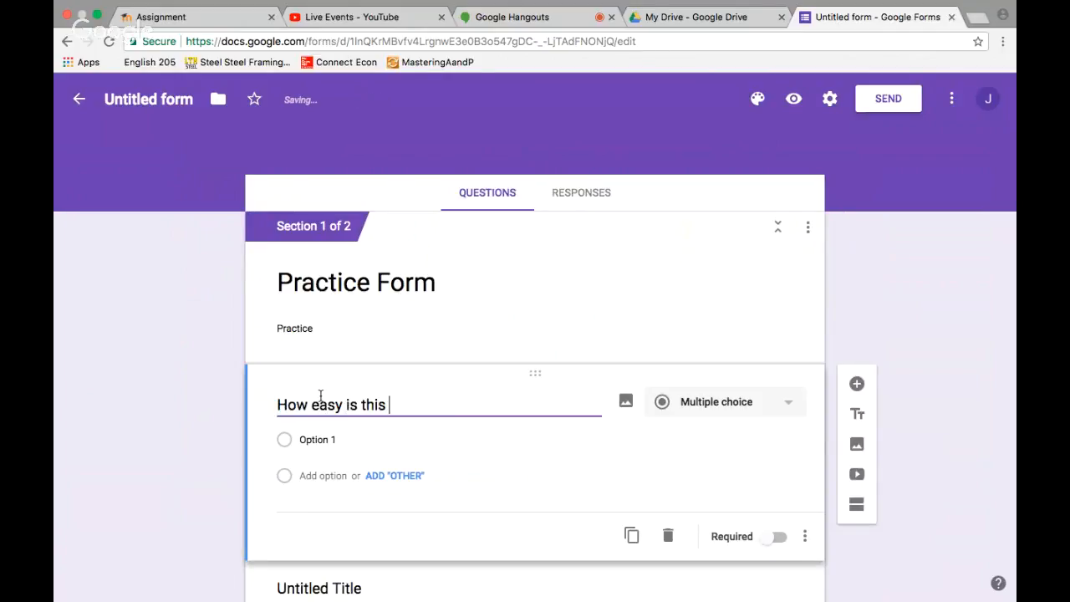
type("to use?")
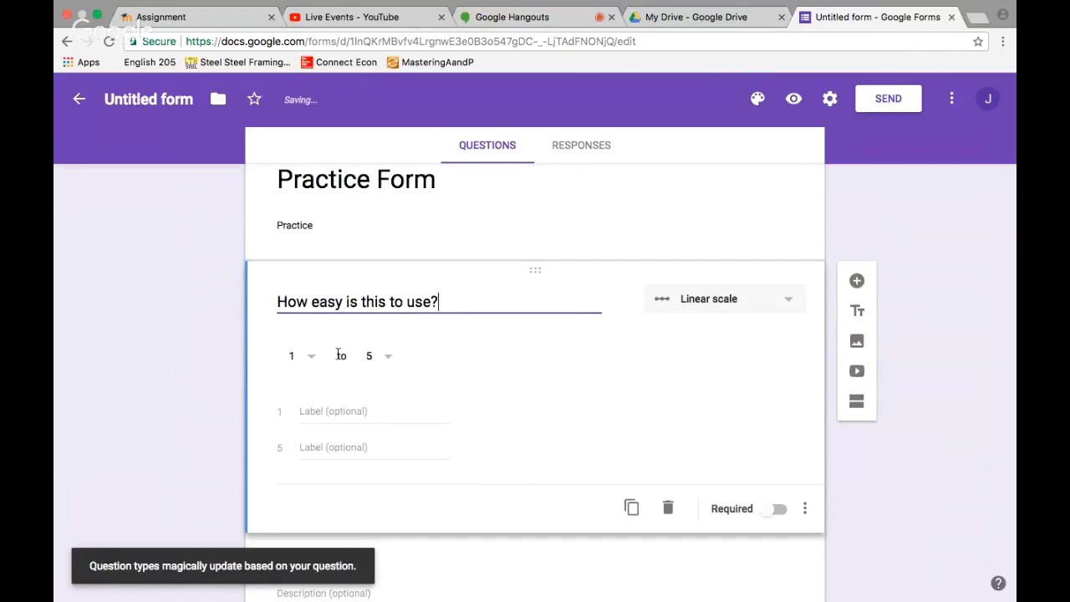
scroll(691, 341, "down", 3)
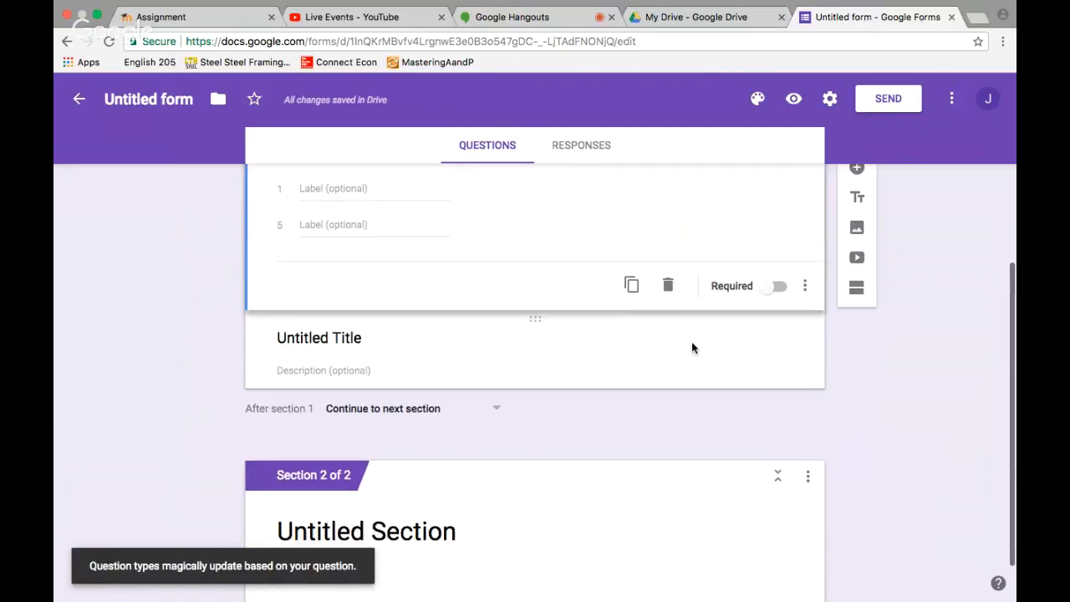
scroll(691, 341, "down", 1)
scroll(691, 341, "up", 6)
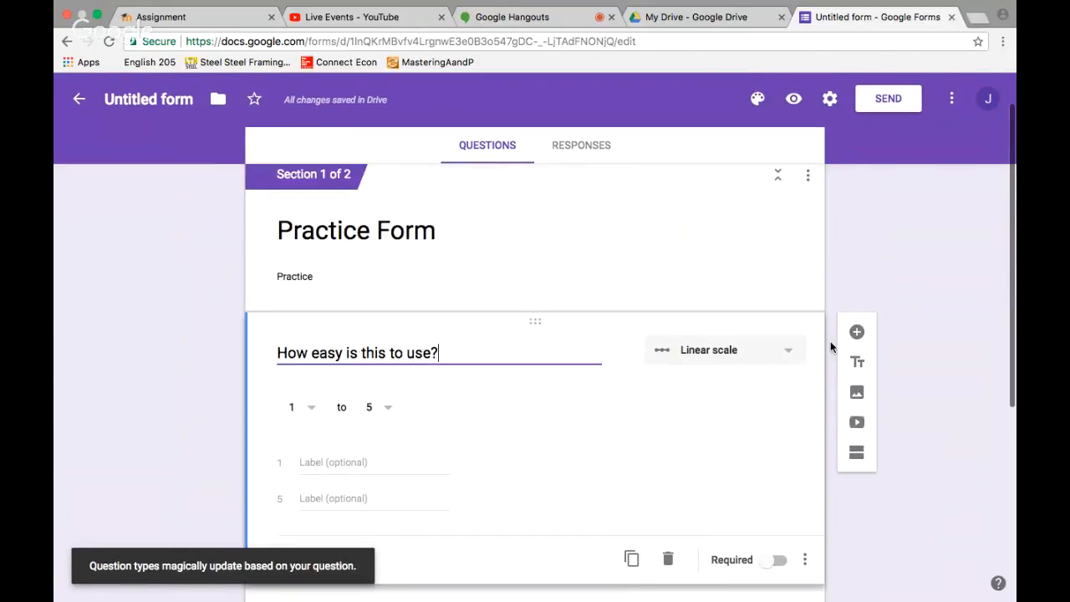
Try the Multiple choice and Checkboxes types on the "How easy is this to use?" question
left_click(322, 412)
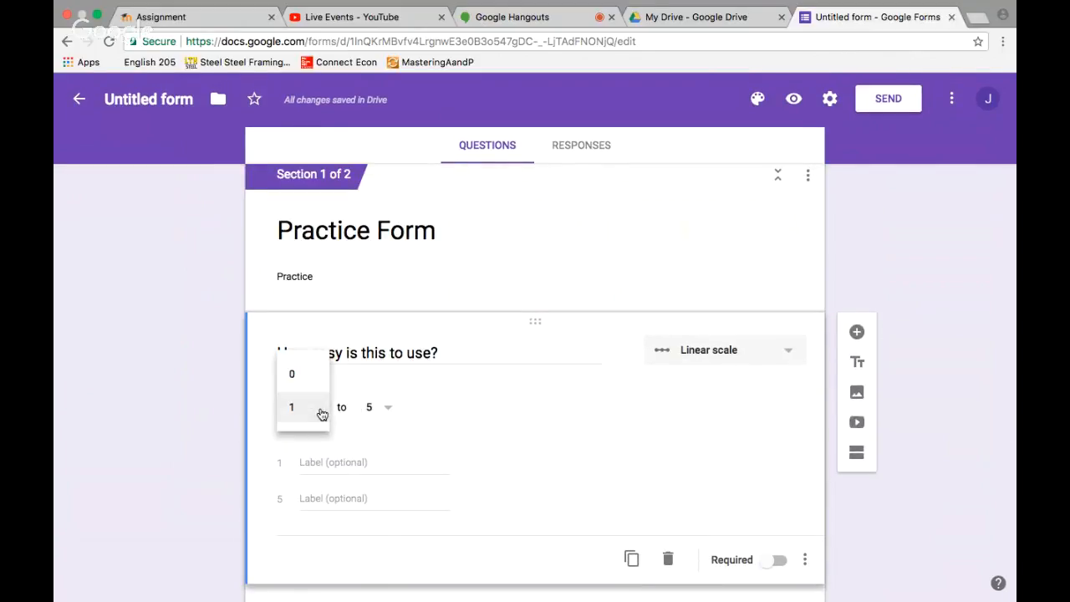
left_click(758, 345)
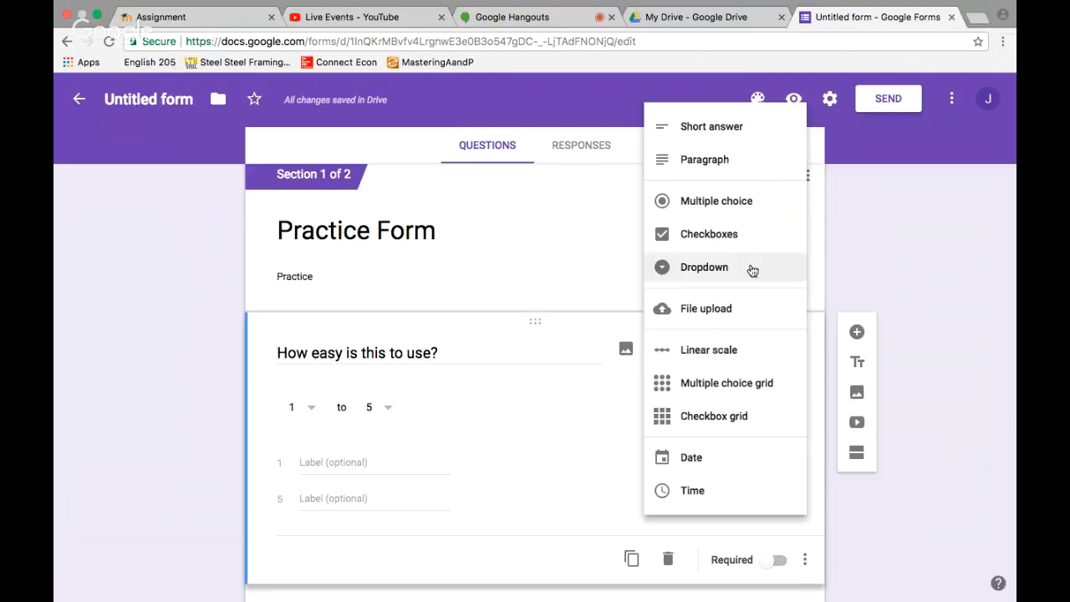
left_click(754, 201)
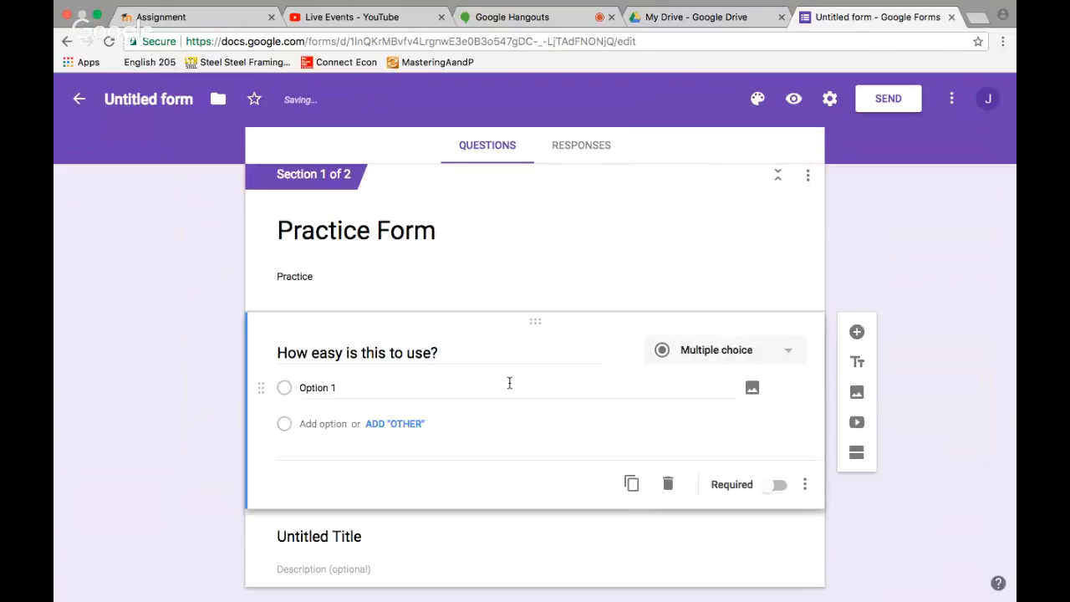
left_click(700, 360)
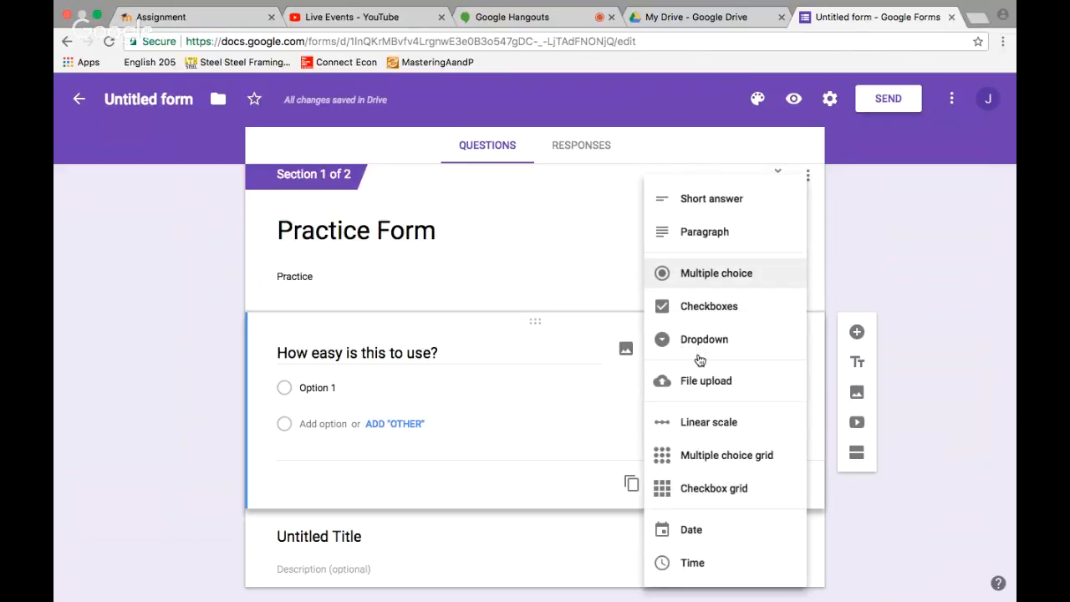
left_click(714, 311)
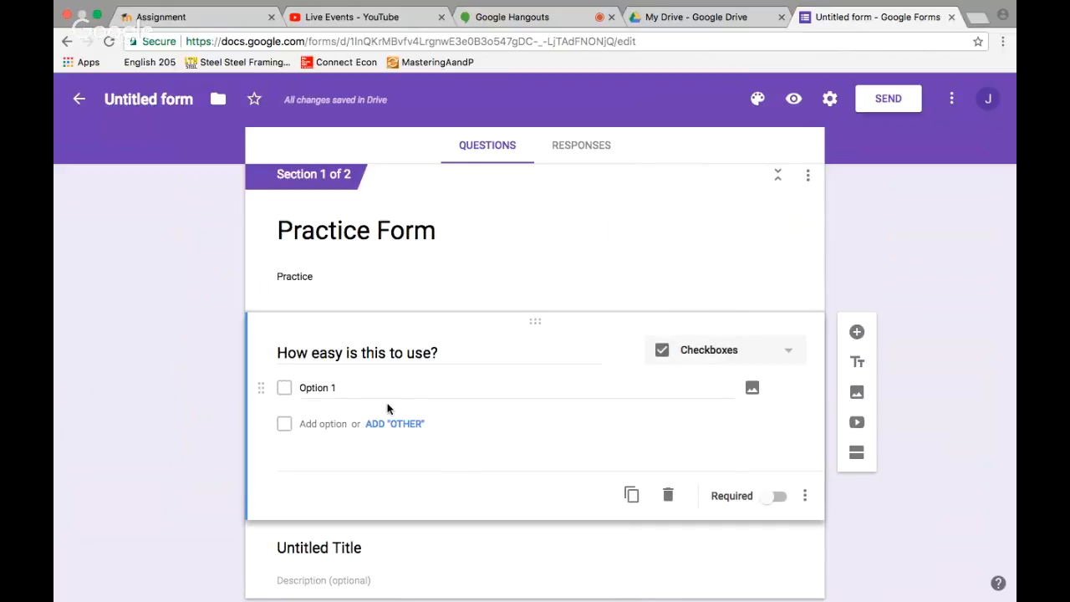
left_click(294, 388)
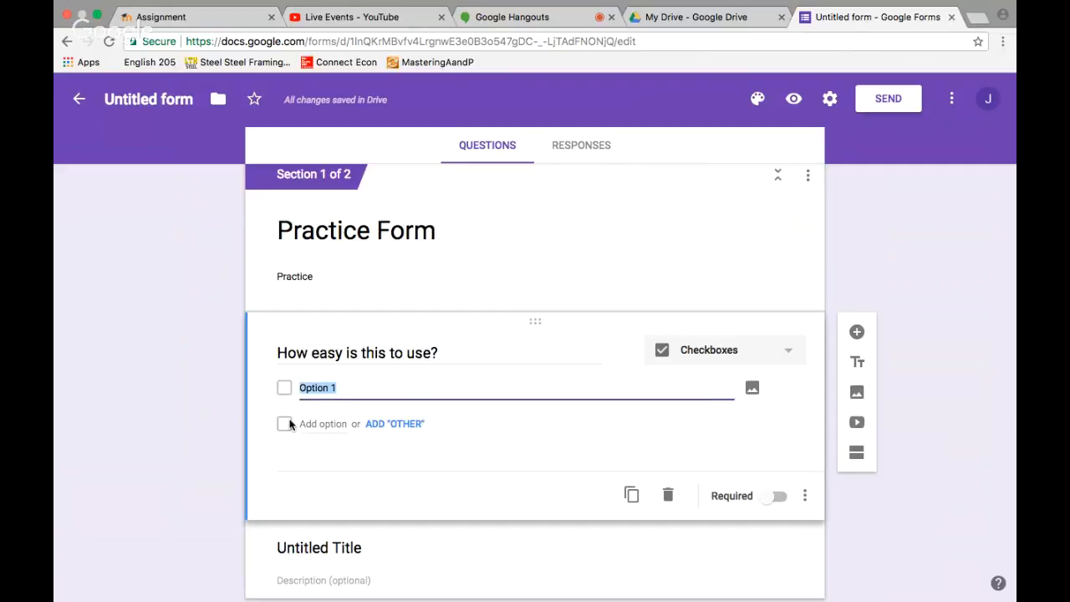
Change the question to the Dropdown type, name its first option "Hello" and add a second option
left_click(733, 354)
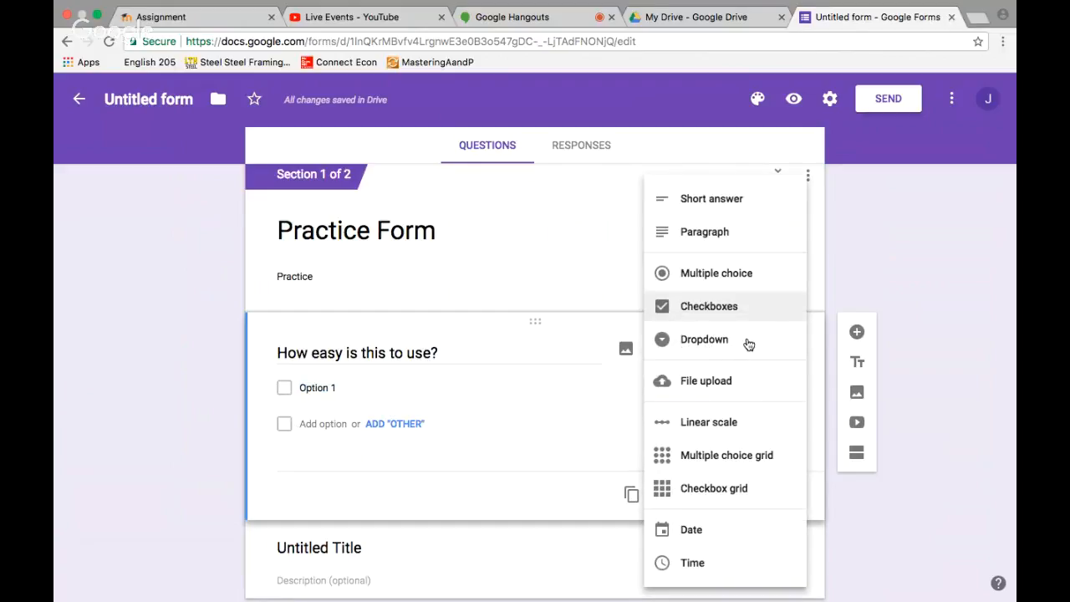
left_click(747, 343)
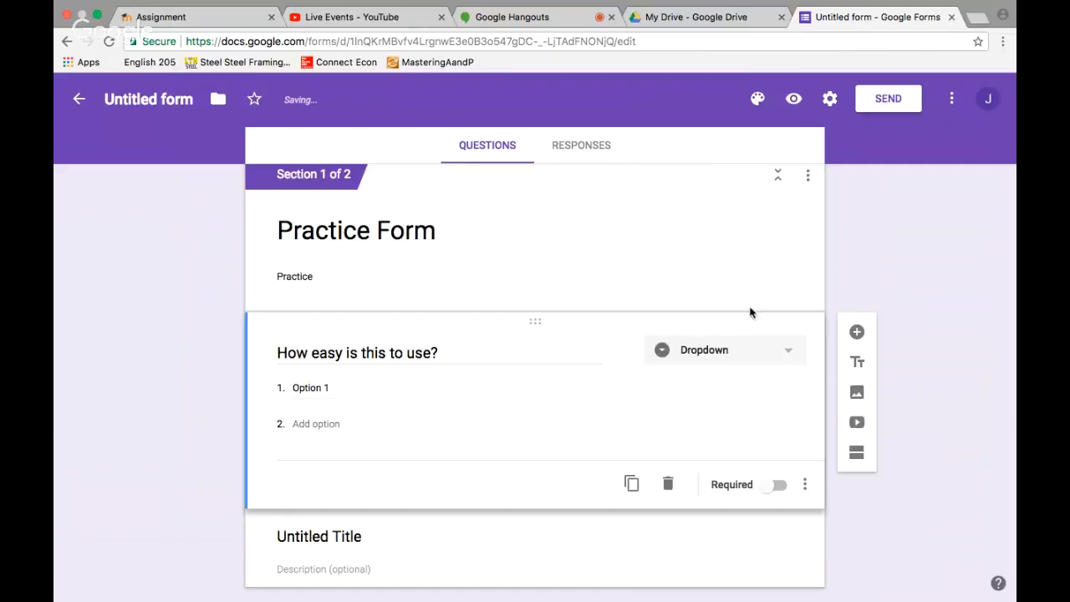
left_click(306, 398)
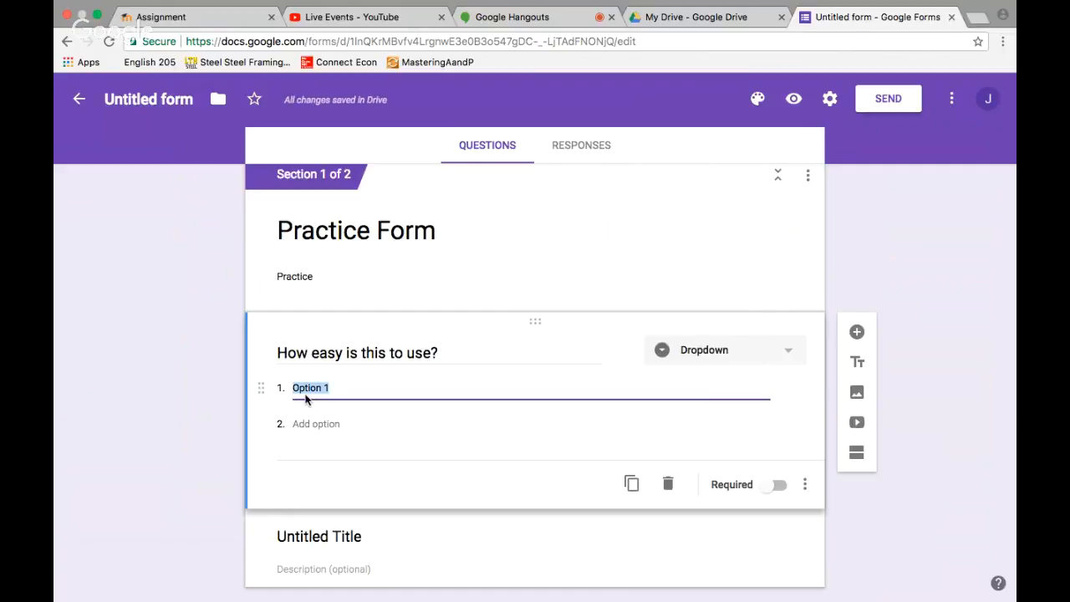
type("Hello")
left_click(313, 424)
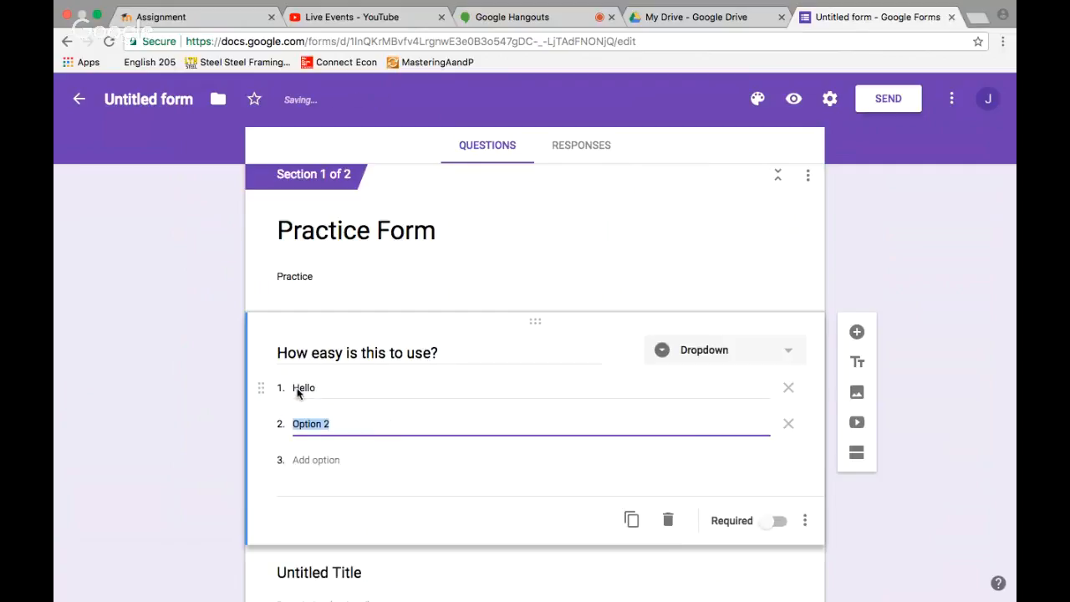
left_click(344, 387)
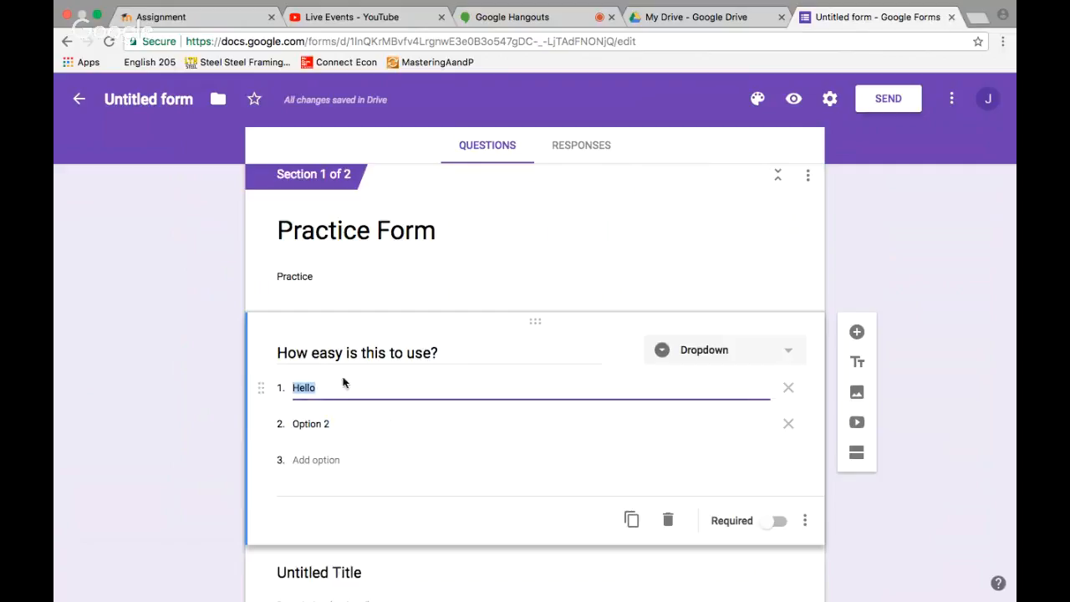
left_click(356, 422)
left_click(355, 469)
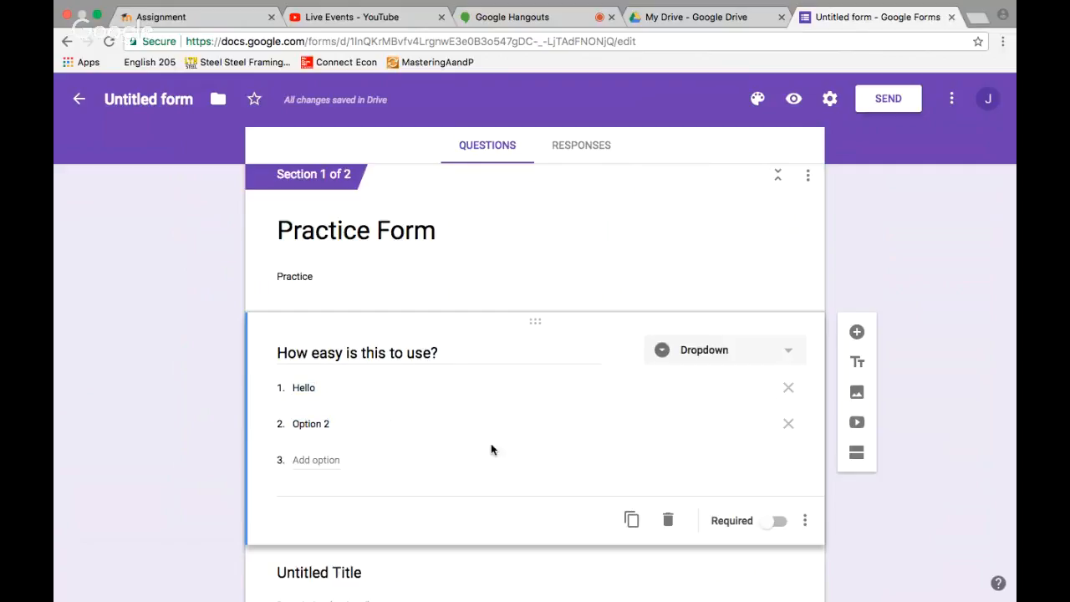
Set the "How easy is this to use?" question's type to Linear scale
left_click(752, 352)
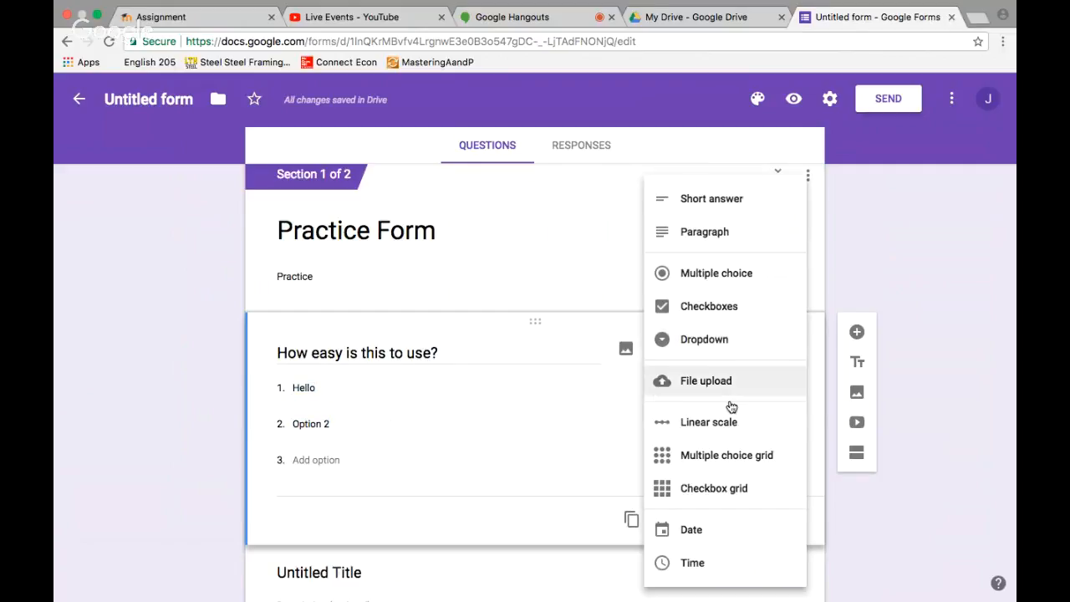
left_click(709, 422)
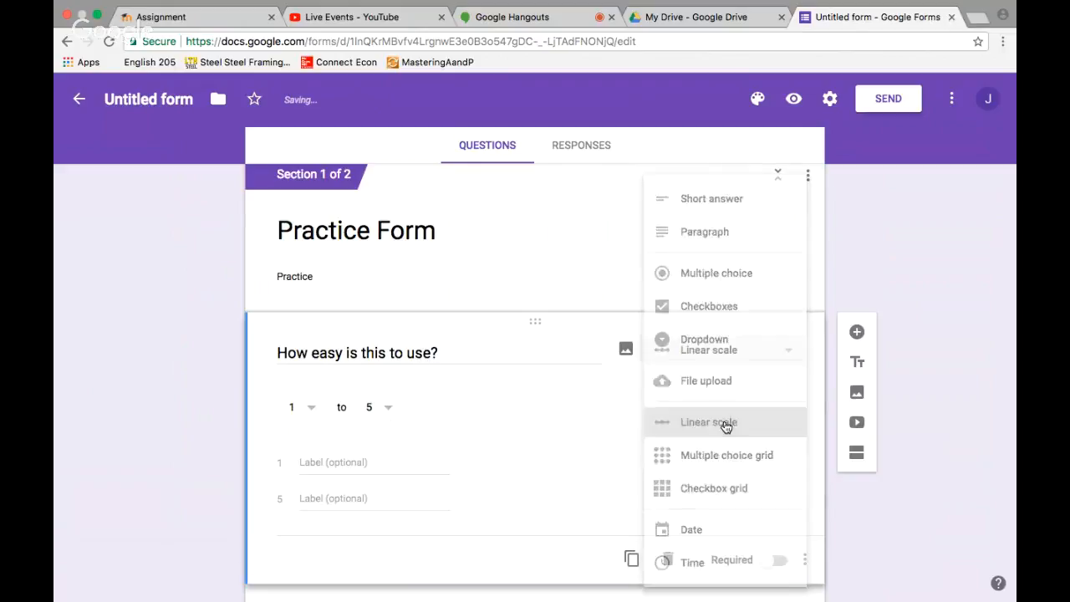
Set the upper end of the "How easy is this to use?" linear scale to 10
left_click(493, 384)
left_click(396, 407)
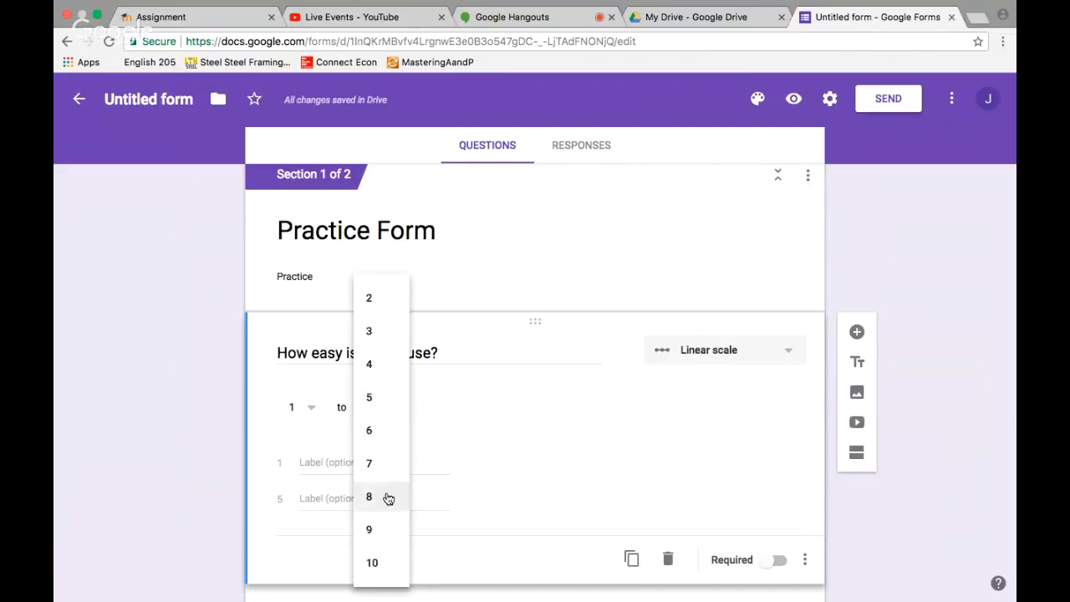
left_click(381, 562)
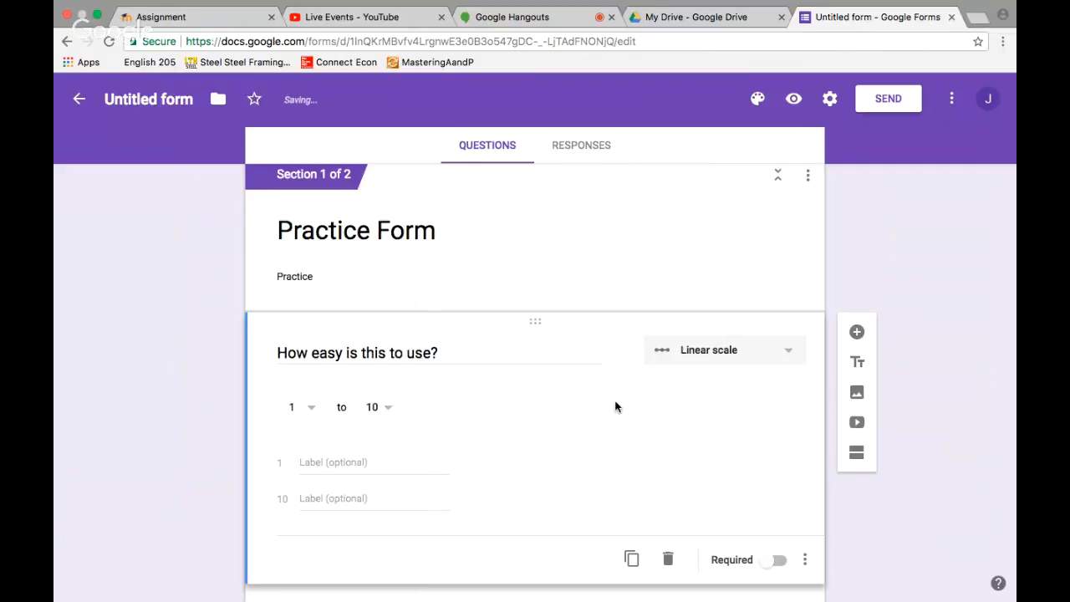
Try the Multiple choice grid and Checkbox grid types on the "How easy is this to use?" question
left_click(753, 356)
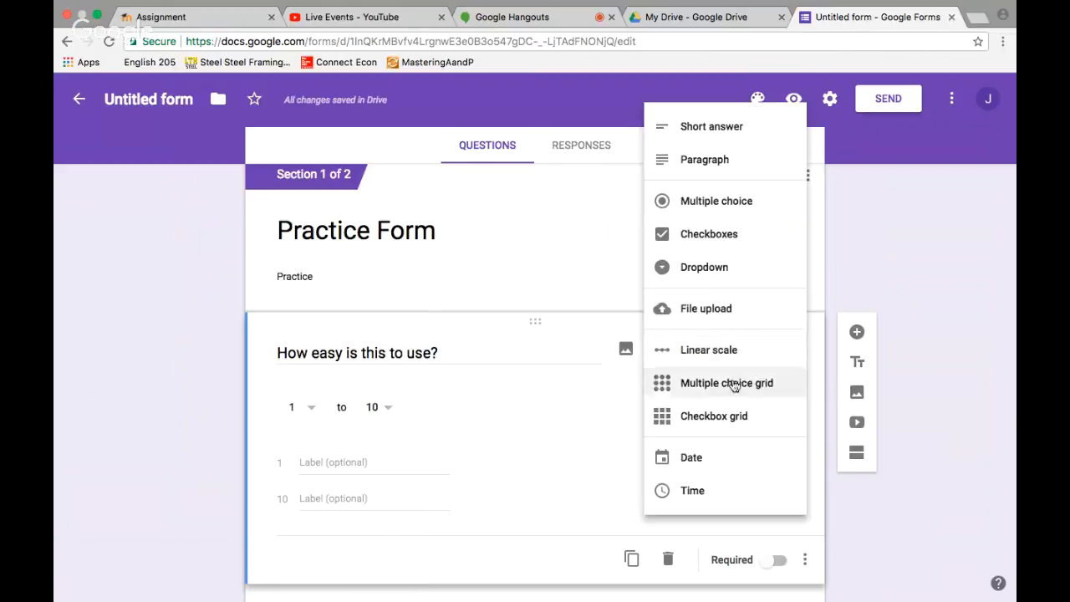
left_click(733, 384)
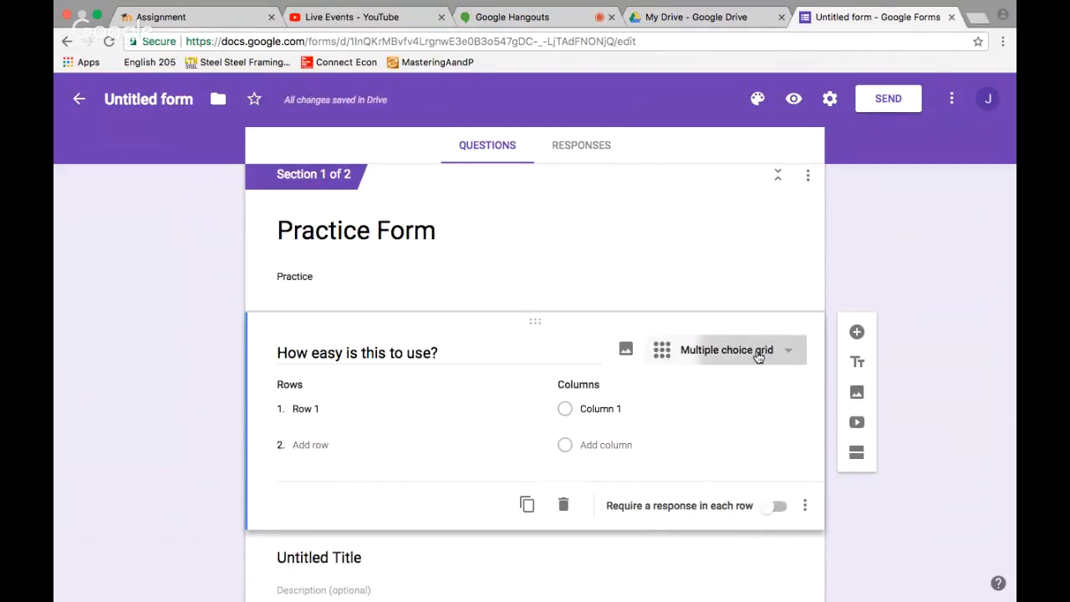
left_click(758, 354)
left_click(740, 401)
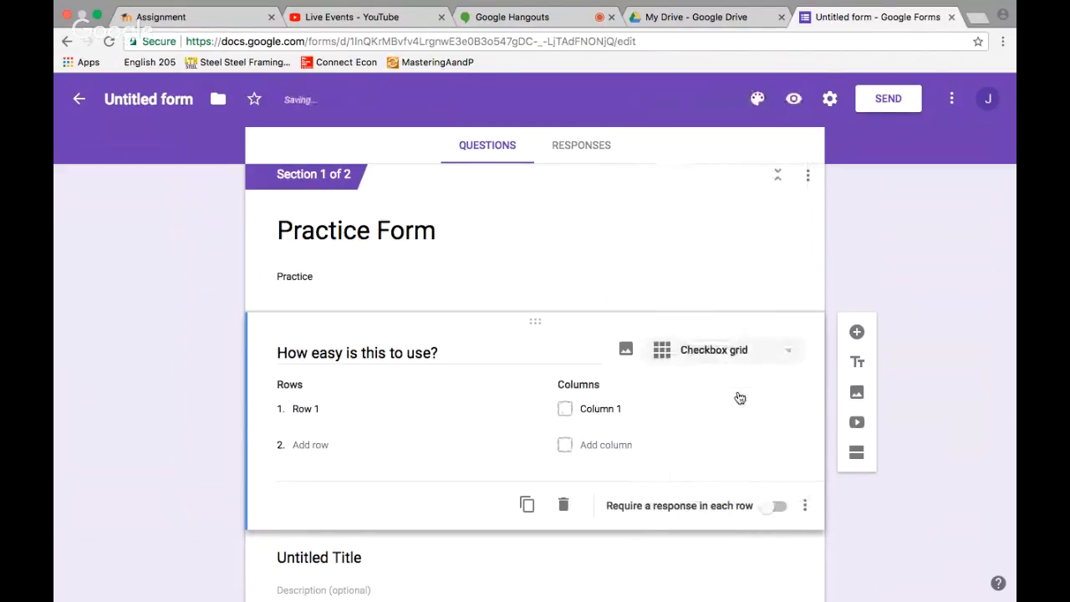
Change the question to the Date type and set its text to "What is your birthday?"
left_click(758, 354)
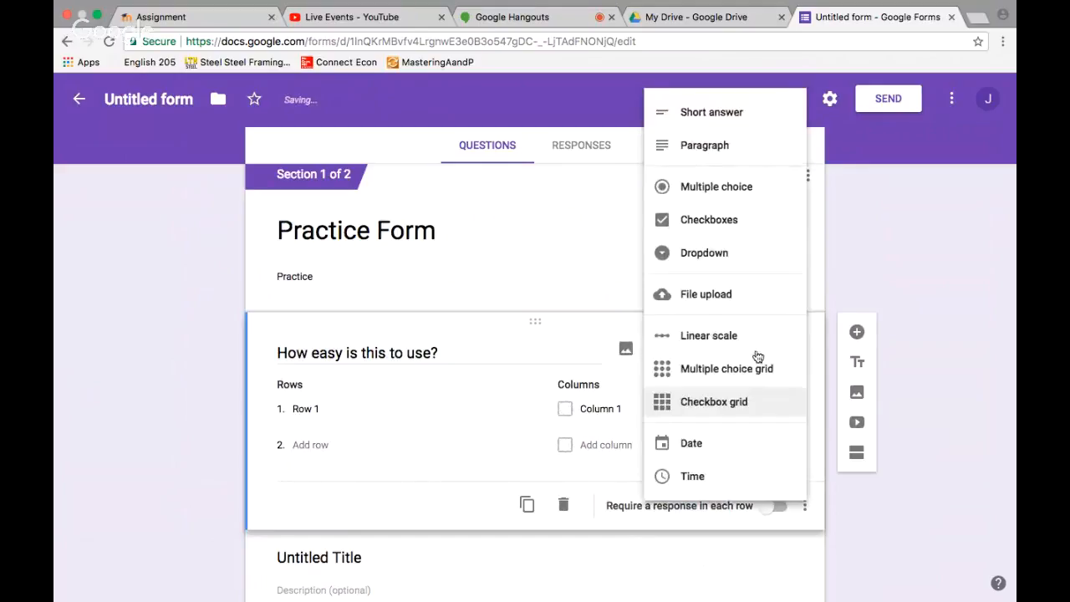
left_click(685, 460)
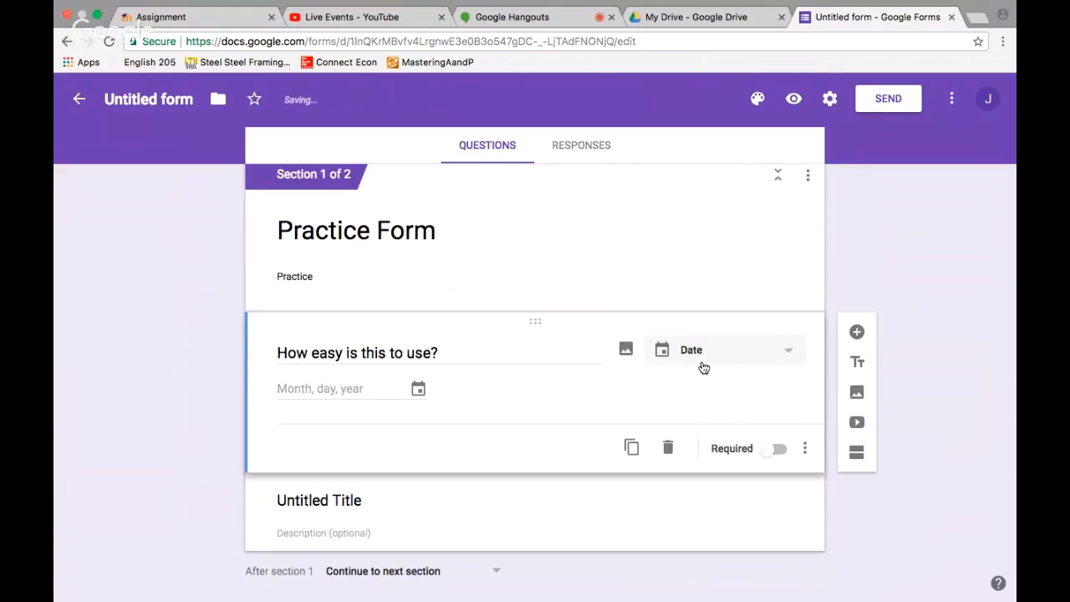
left_click(550, 356)
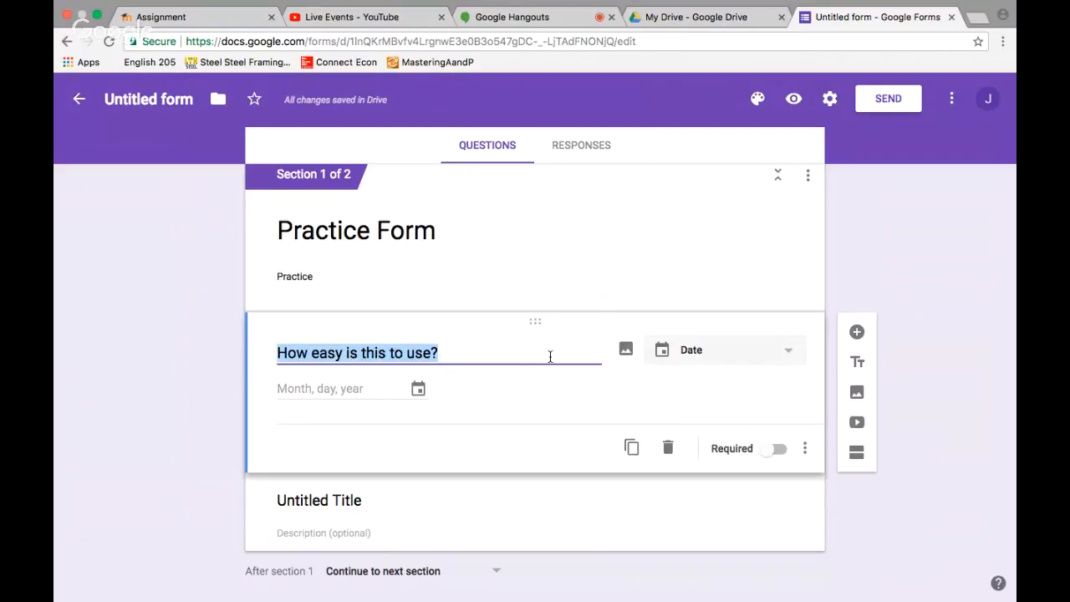
type("What is yo")
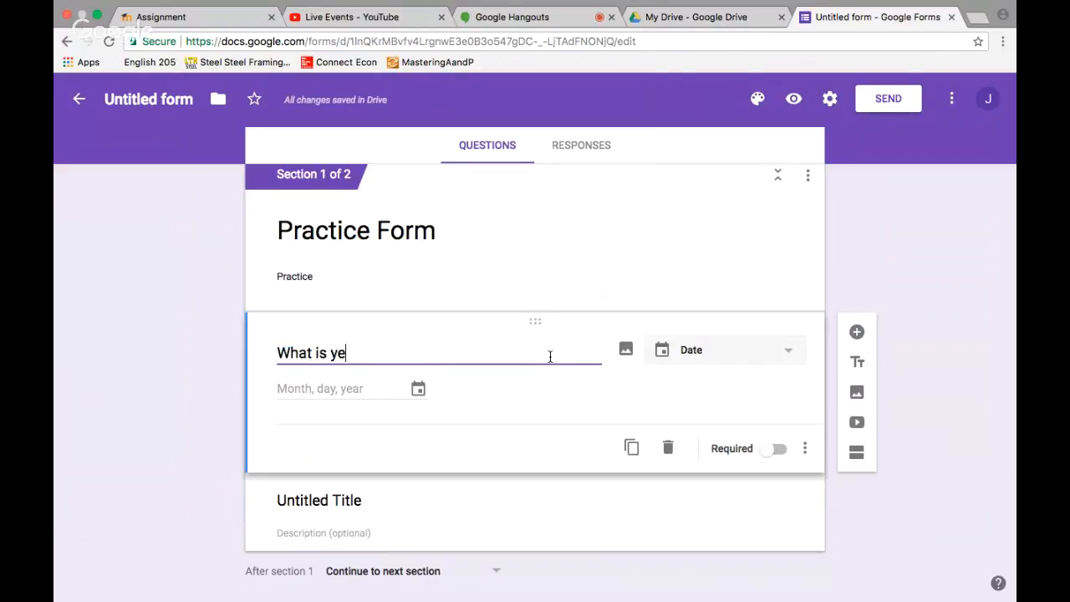
type("ur birthda")
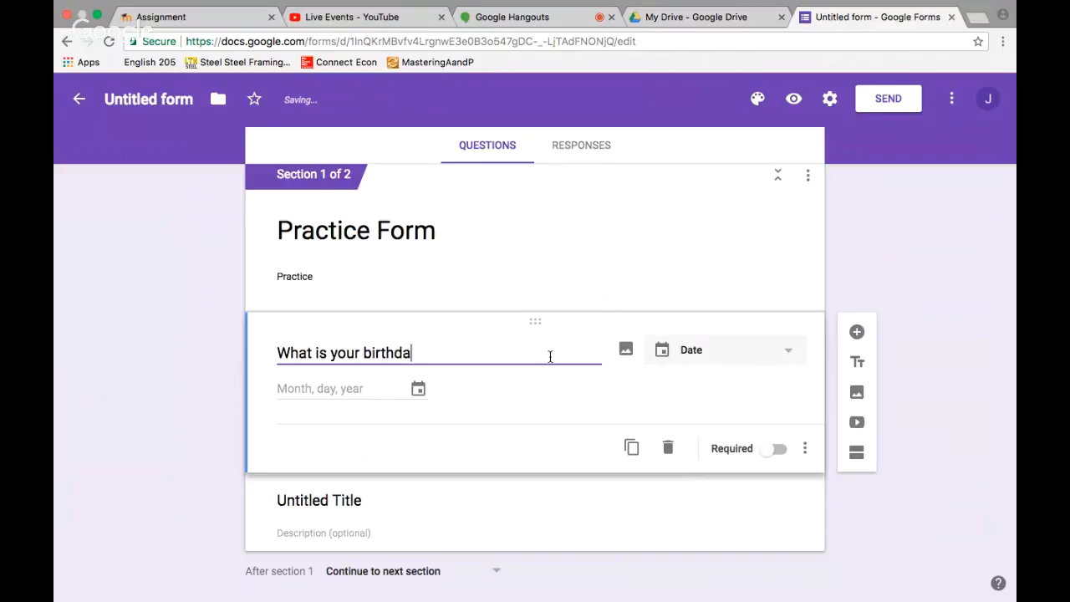
type("y?")
left_click(367, 392)
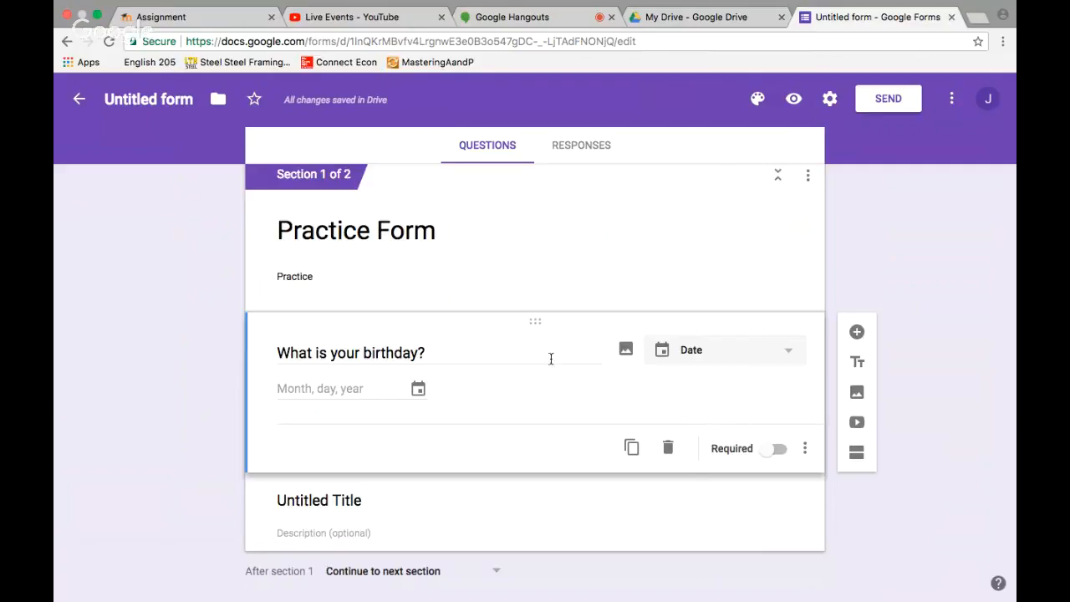
Change the birthday question to the Time type and set its text to "When is a good time to meet for you?"
left_click(764, 348)
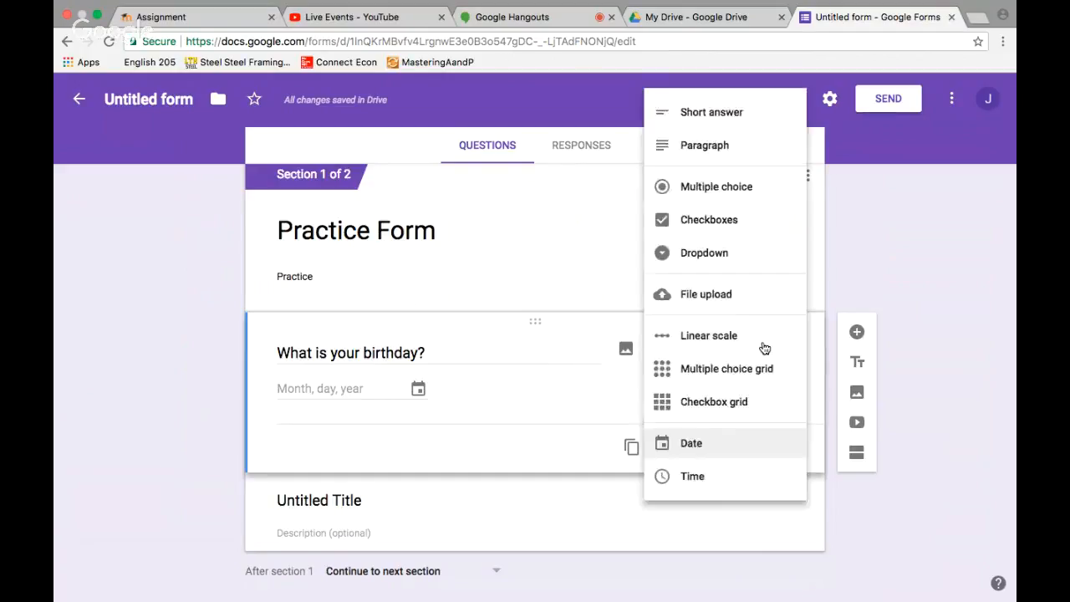
left_click(693, 476)
triple_click(454, 361)
type("W")
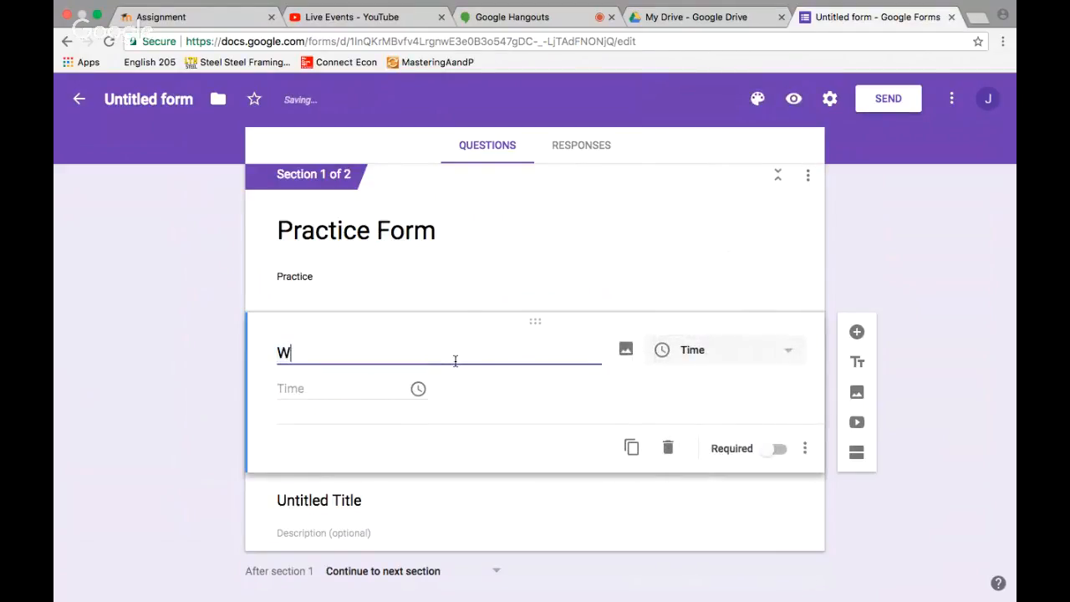
type("hen is a good timet")
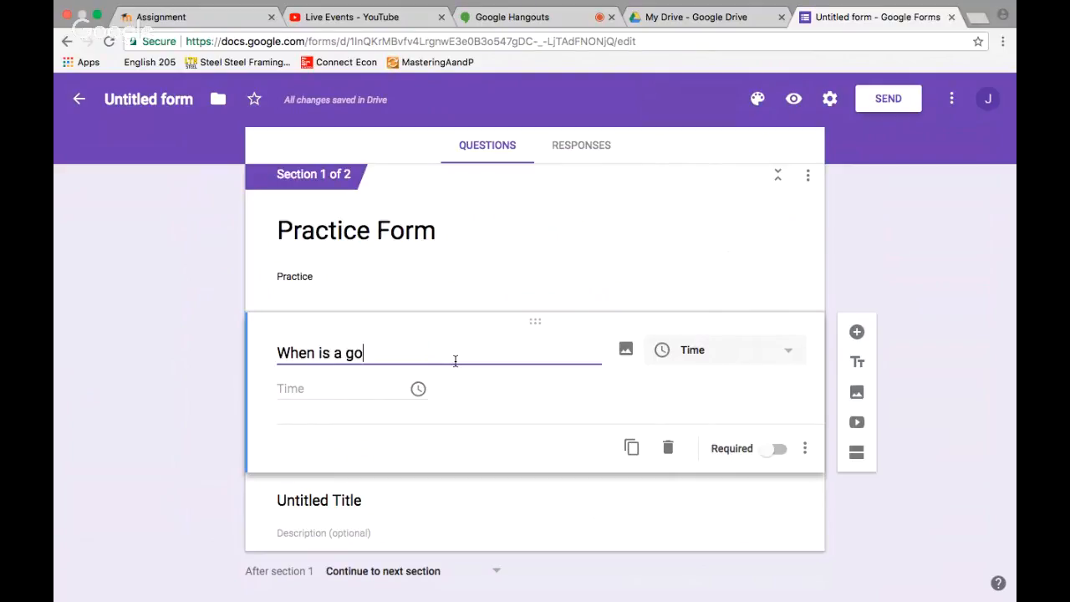
key("BackSpace")
key("BackSpace")
type("e to meet for you?")
left_click(416, 386)
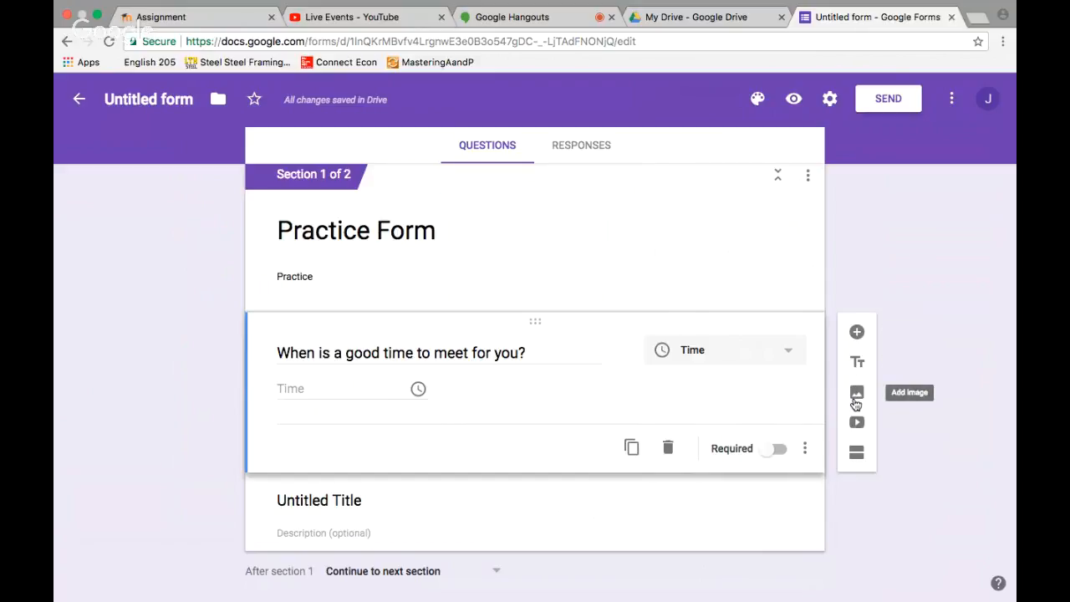
Open the form's theme options and try a blue theme with the second background shade and a red theme
left_click(759, 100)
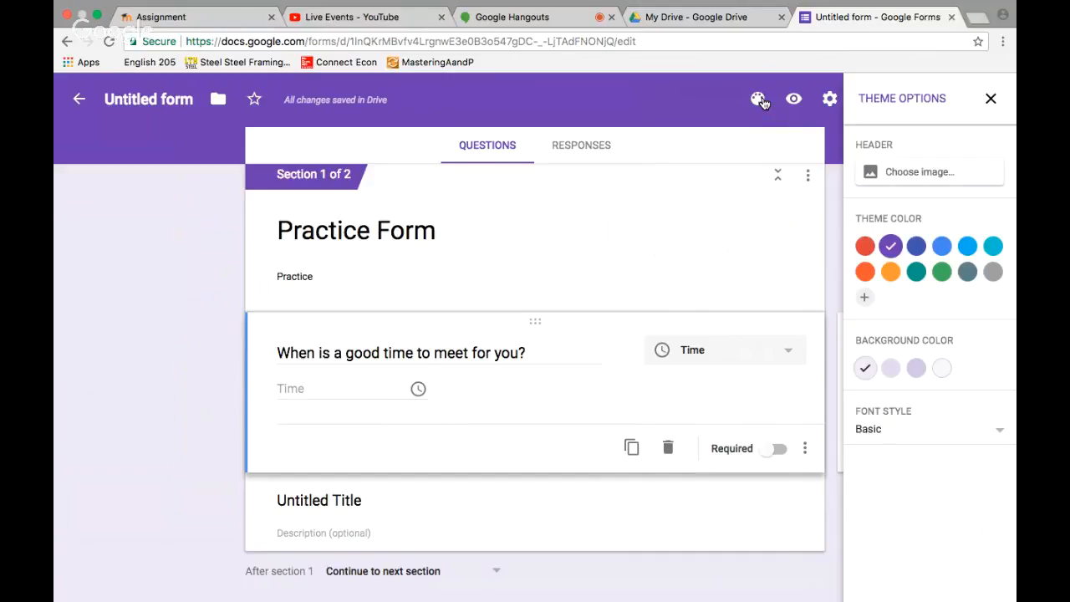
left_click(913, 254)
left_click(941, 245)
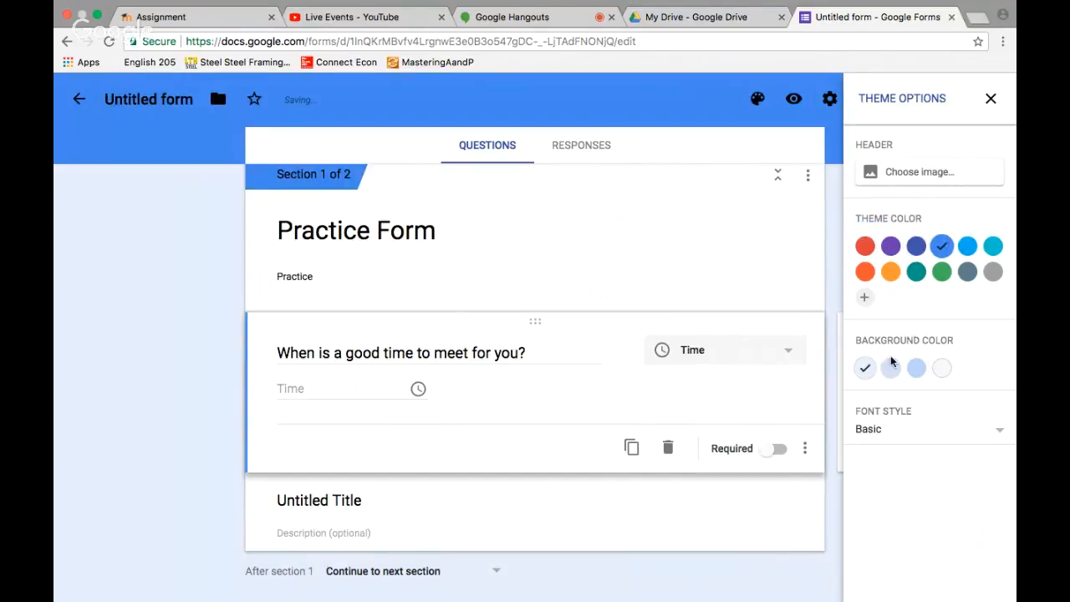
left_click(890, 371)
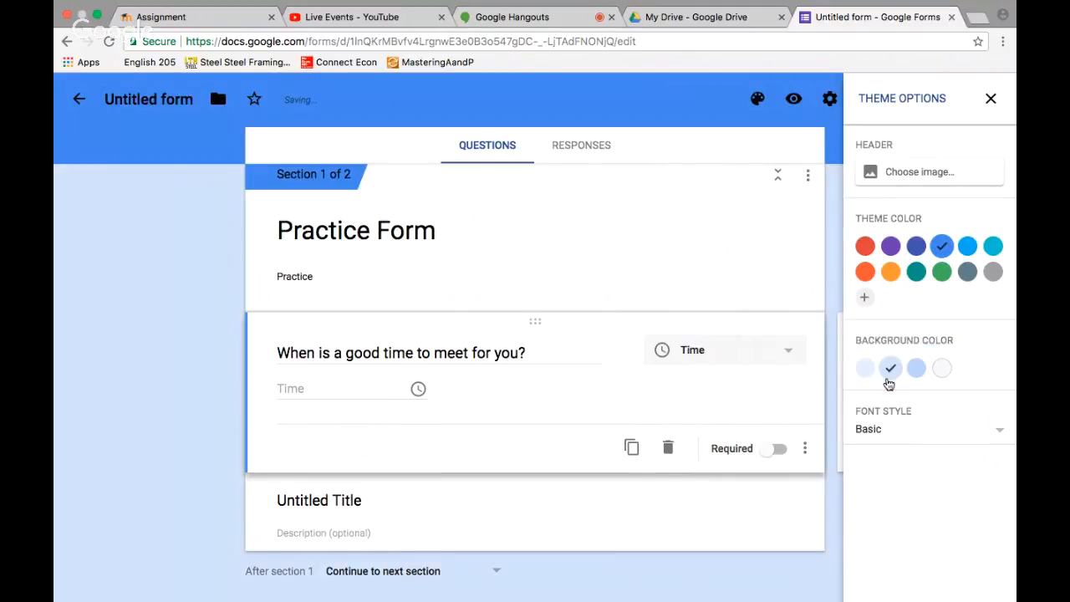
left_click(865, 246)
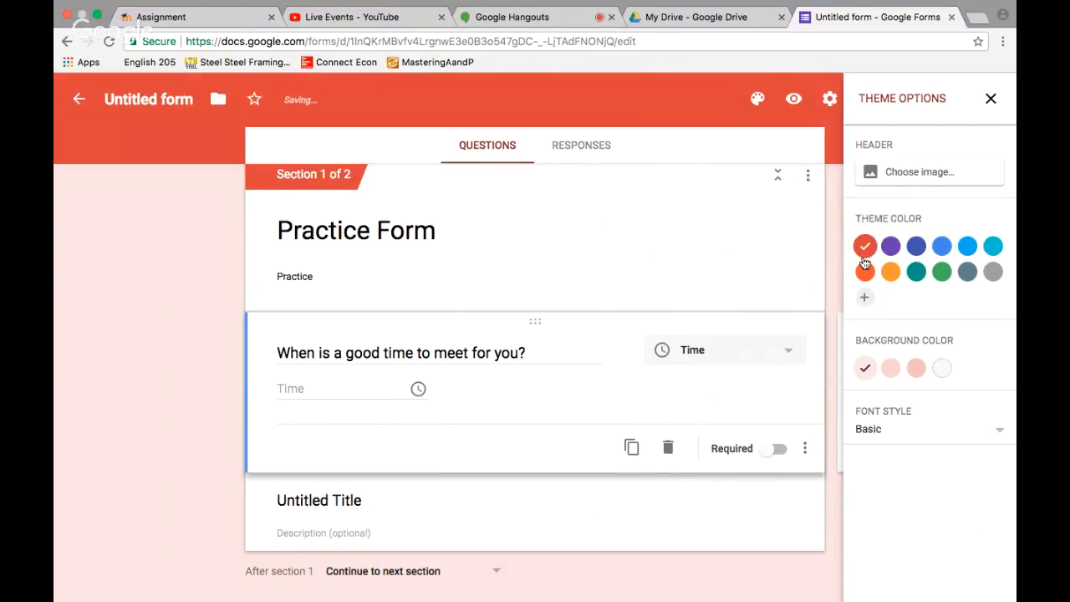
Add the custom blue #0055ff as the form's theme color
left_click(865, 298)
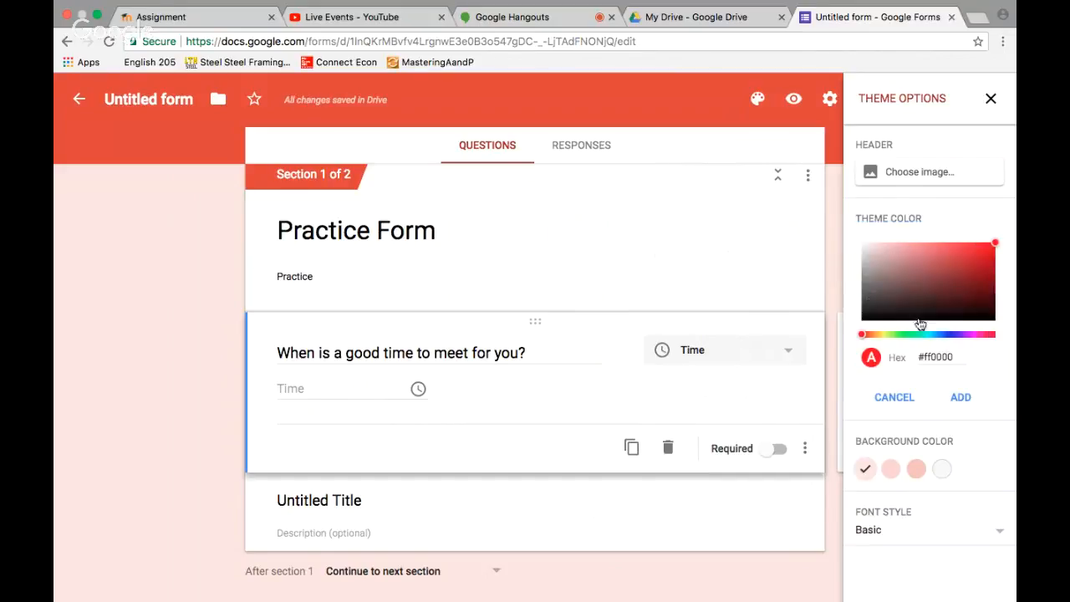
left_click_drag(910, 335, 943, 335)
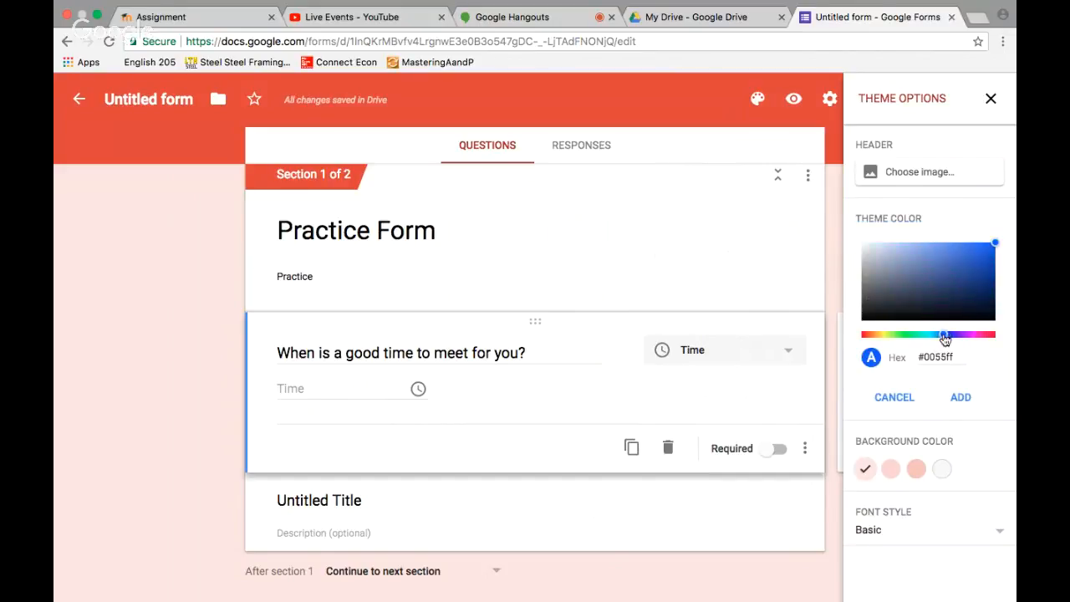
left_click(961, 399)
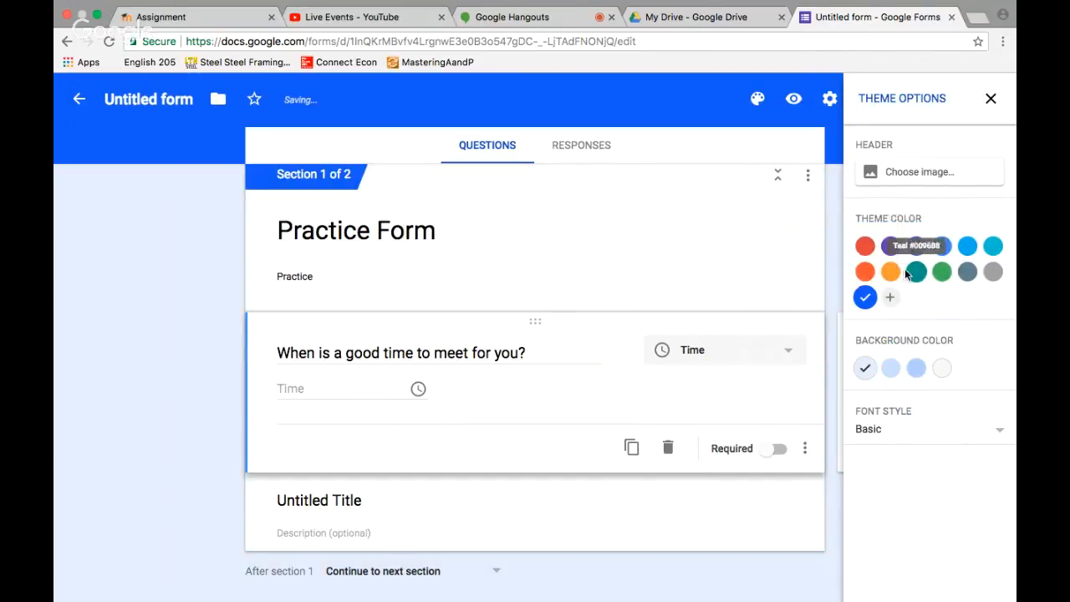
Try the Decorative, Formal and Playful font styles on the form
left_click(880, 434)
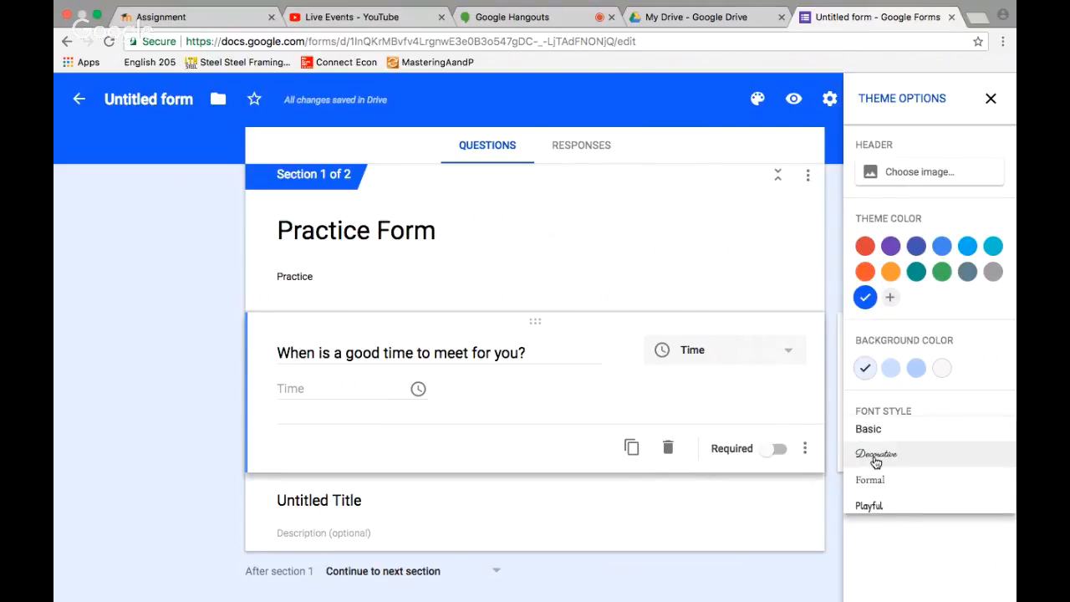
left_click(875, 454)
left_click(876, 445)
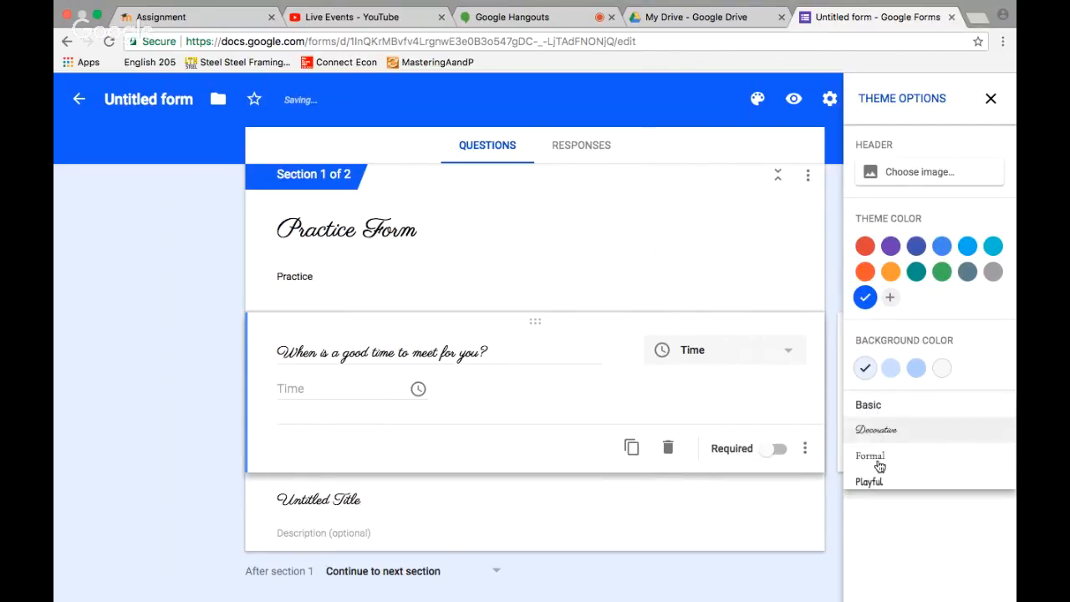
left_click(879, 472)
left_click(890, 430)
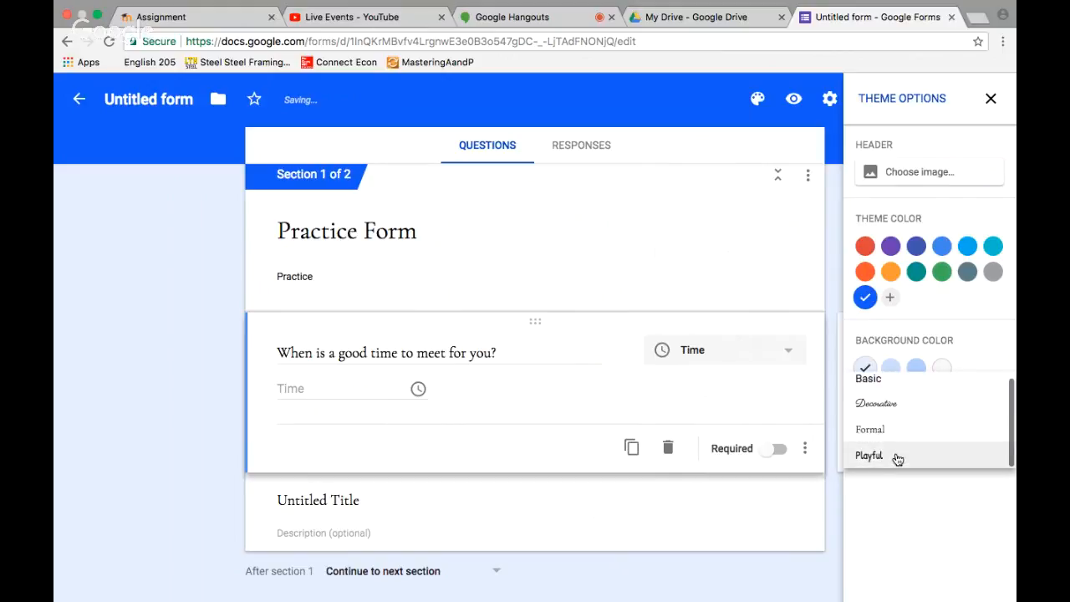
left_click(896, 457)
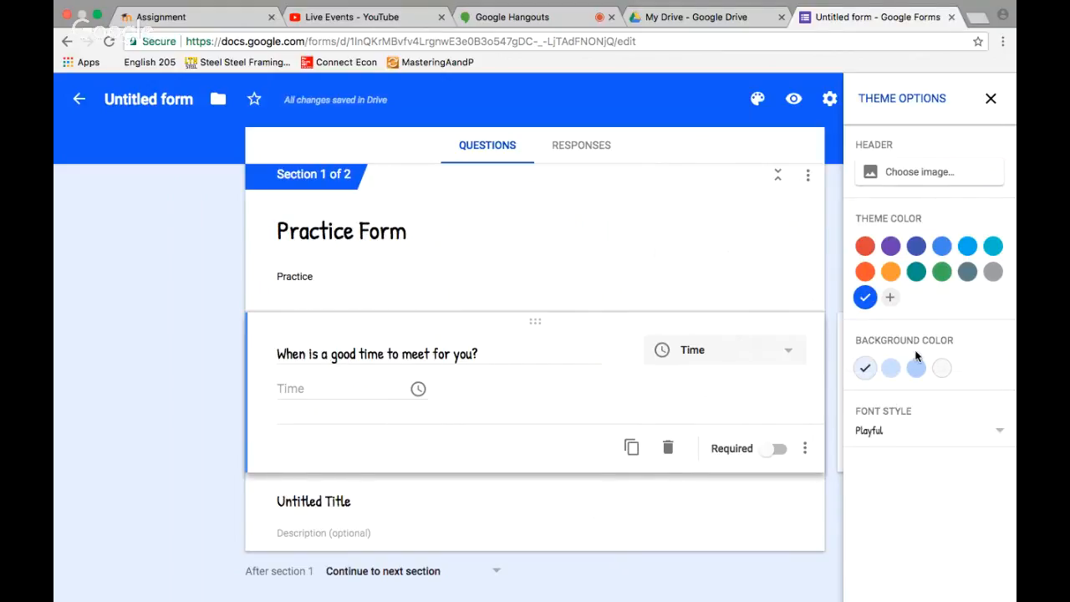
Set the form's font style to Formal and close the theme options
left_click(905, 430)
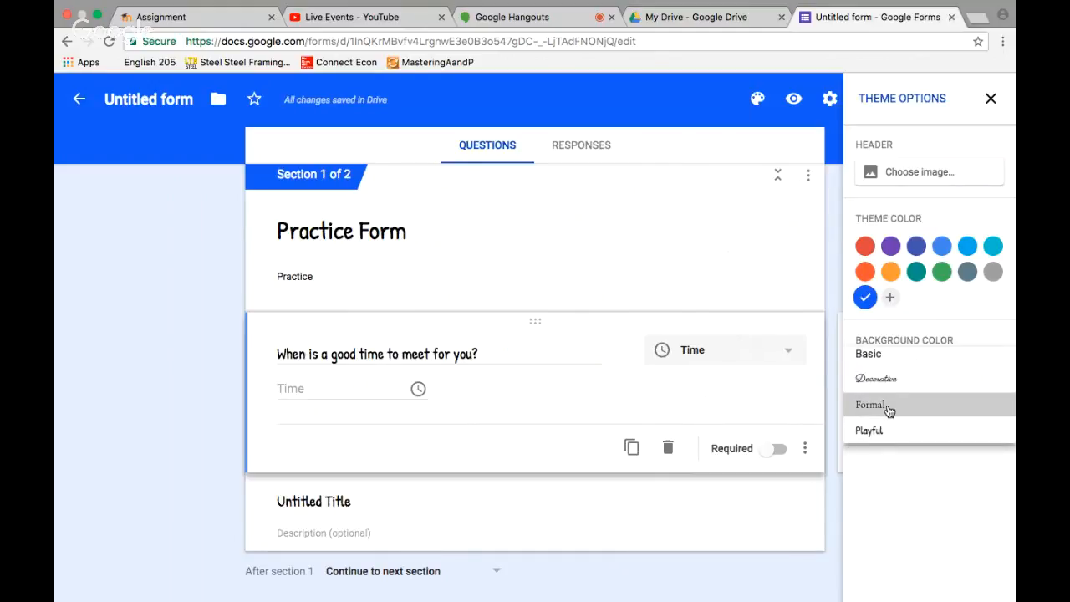
left_click(888, 408)
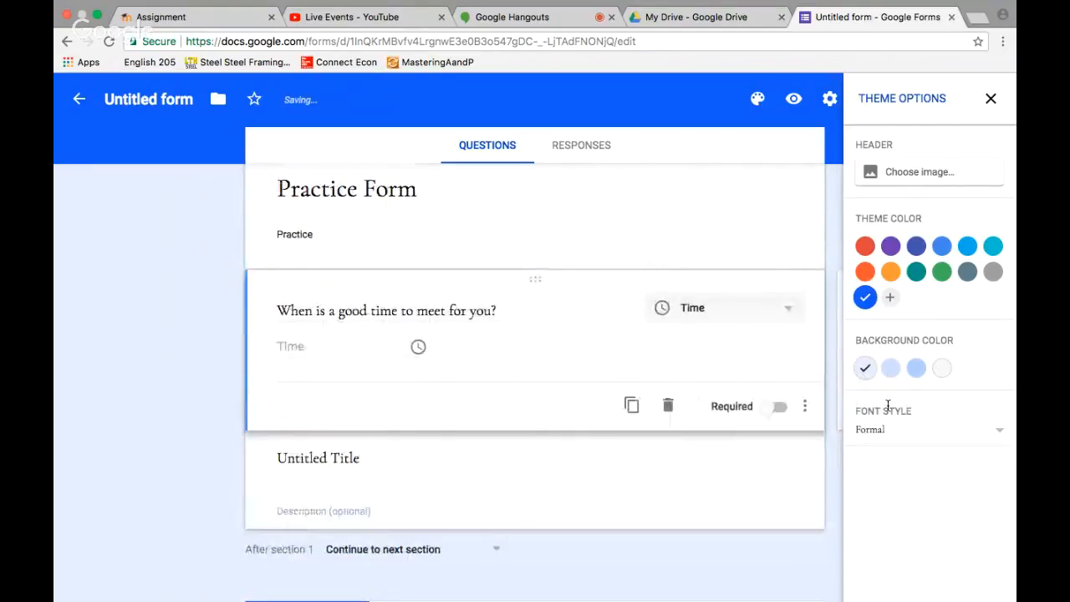
left_click(991, 97)
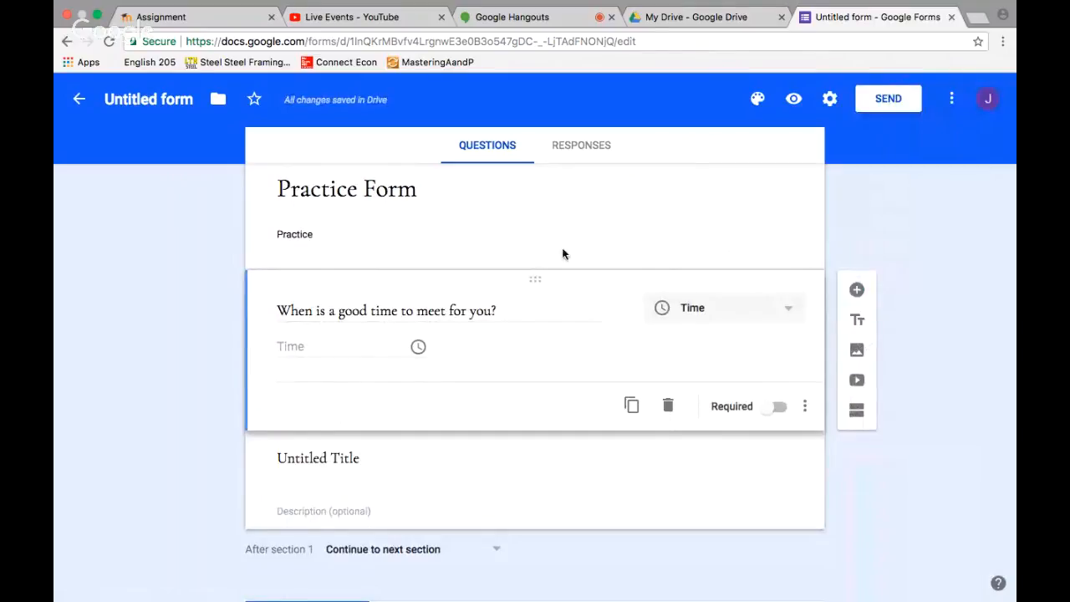
Examine the form's responses and the actions available for them, including downloading as .csv, and return to the questions
scroll(563, 254, "up", 1)
left_click(580, 203)
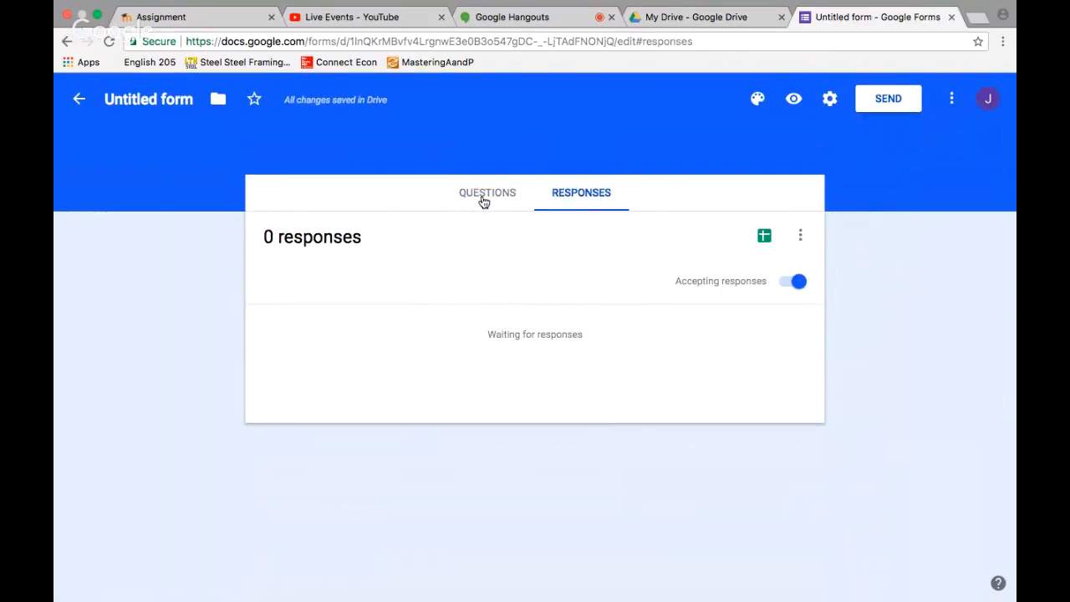
left_click(800, 237)
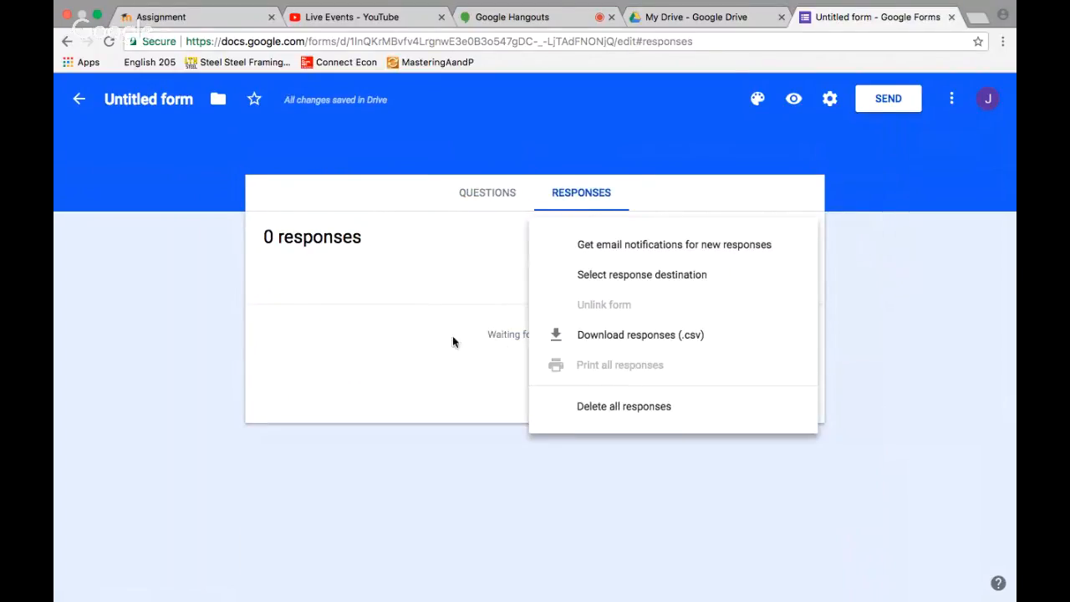
left_click(445, 338)
left_click(800, 238)
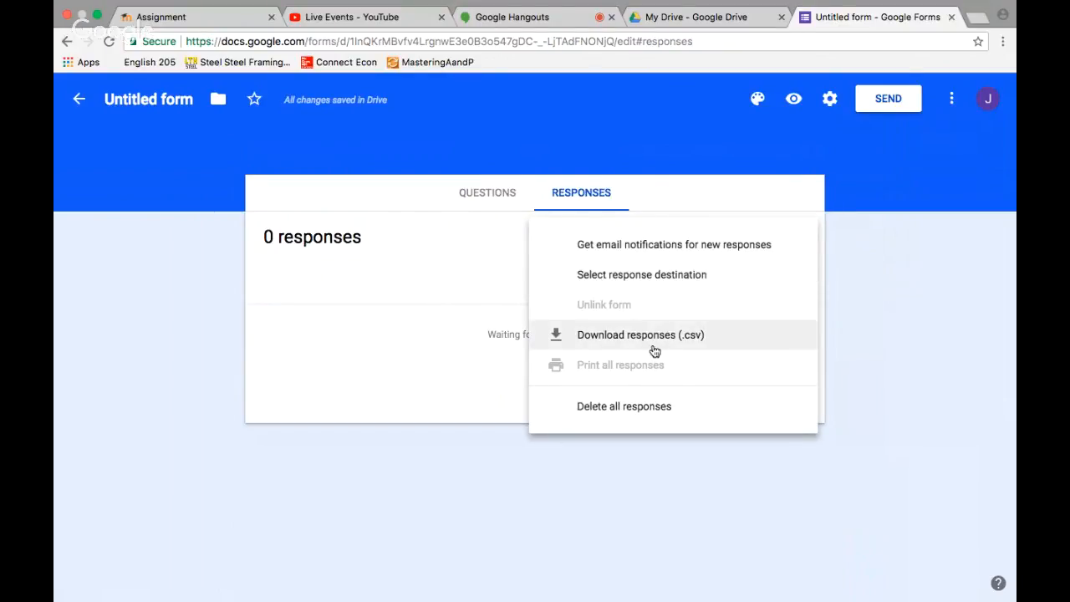
left_click(442, 363)
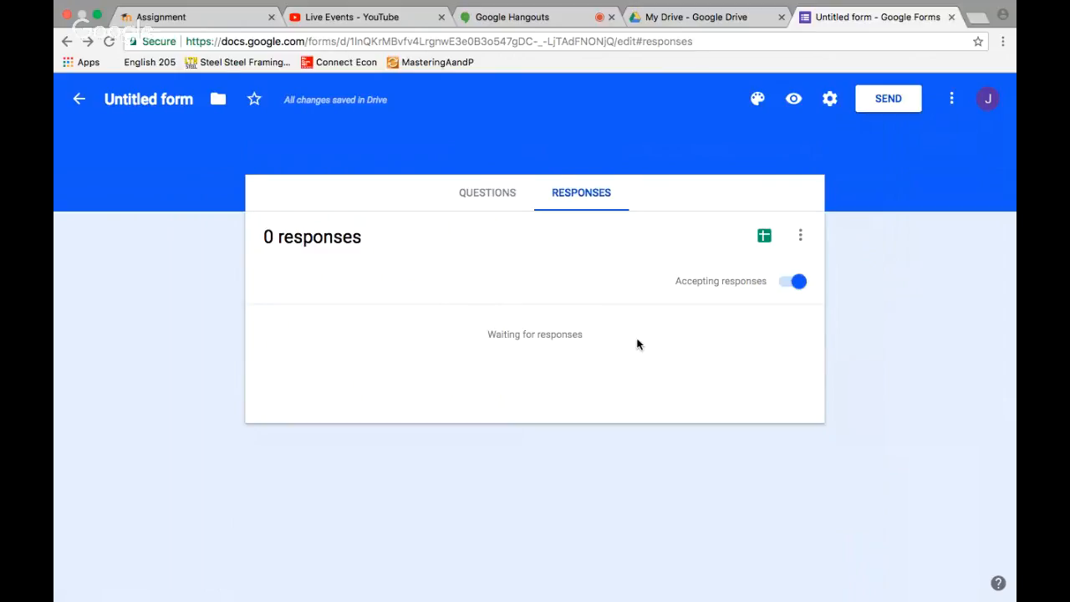
left_click(799, 240)
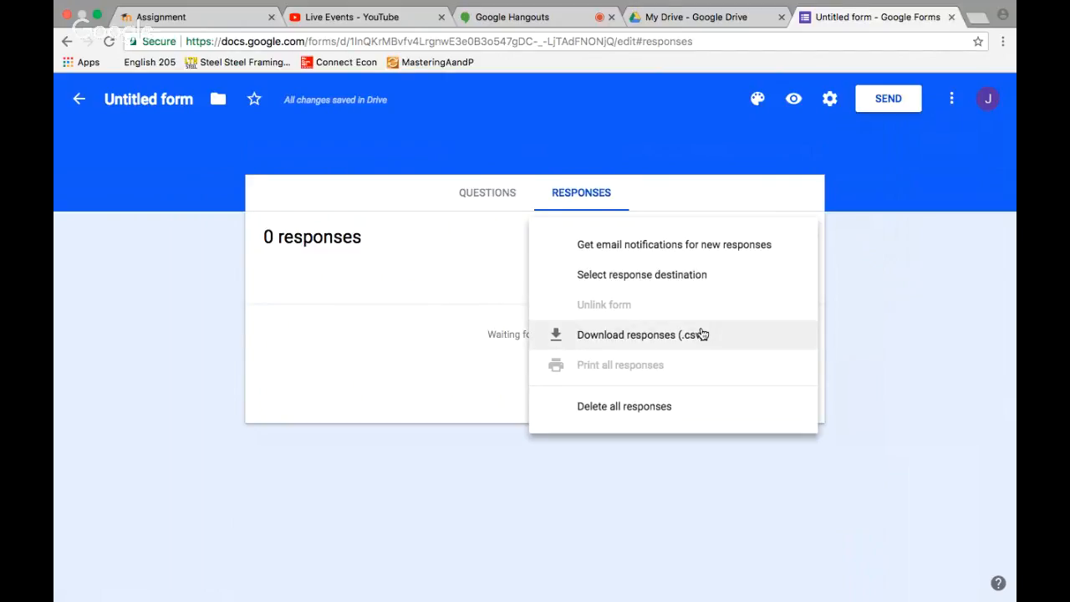
left_click(438, 346)
left_click(492, 204)
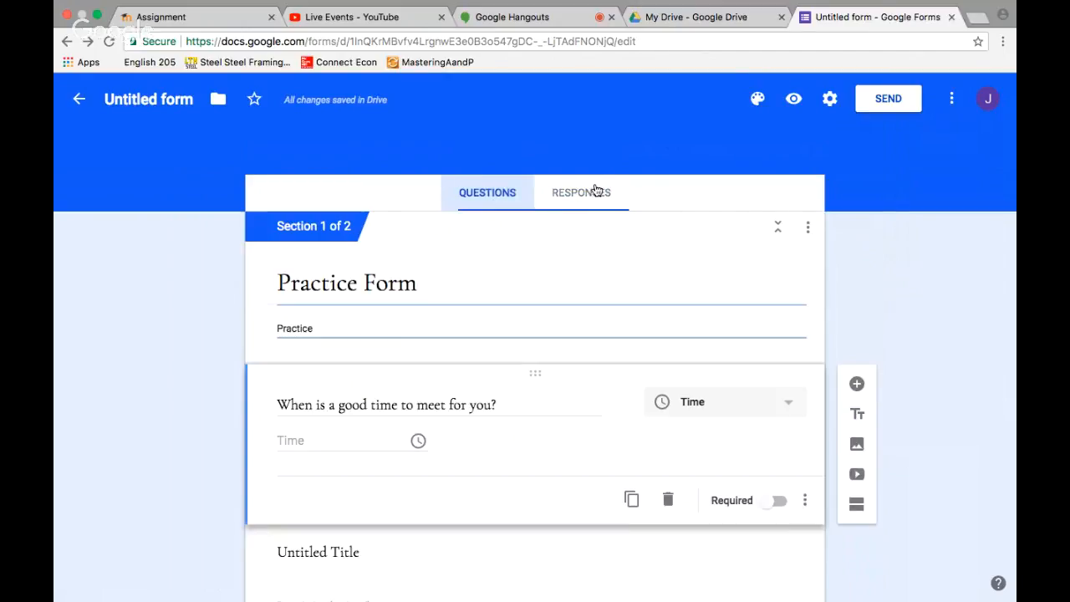
Preview the form and answer "When is a good time to meet for you?" with 02:00 PM
left_click(793, 98)
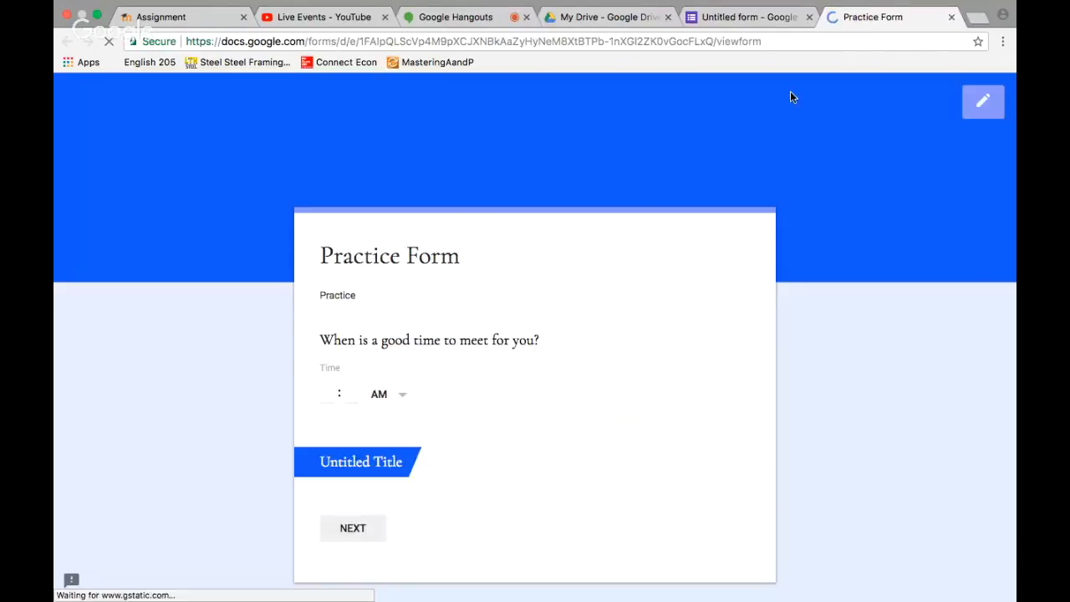
scroll(544, 386, "down", 3)
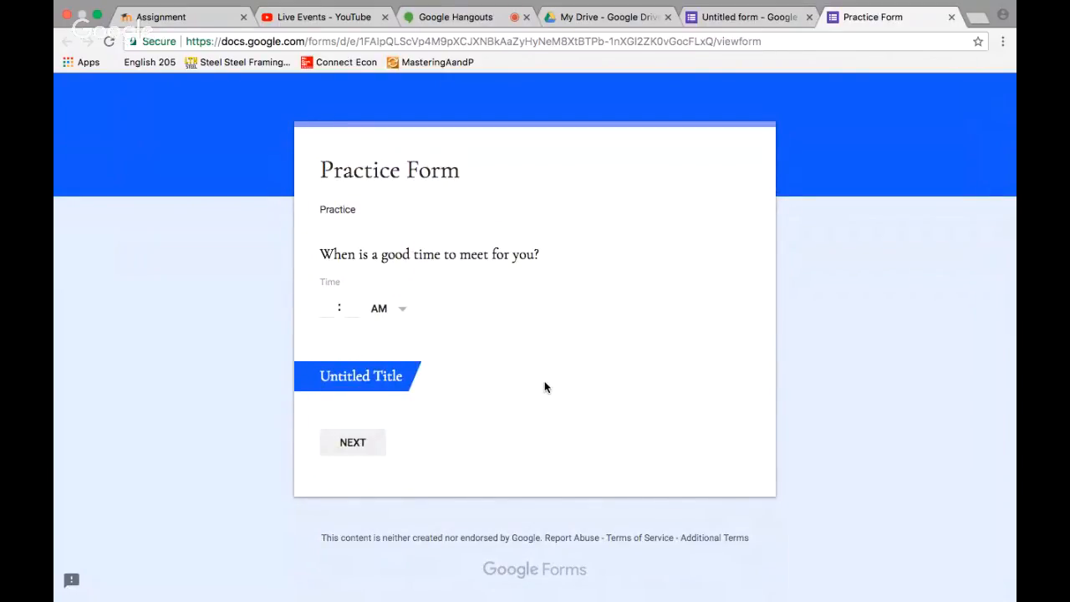
left_click(379, 308)
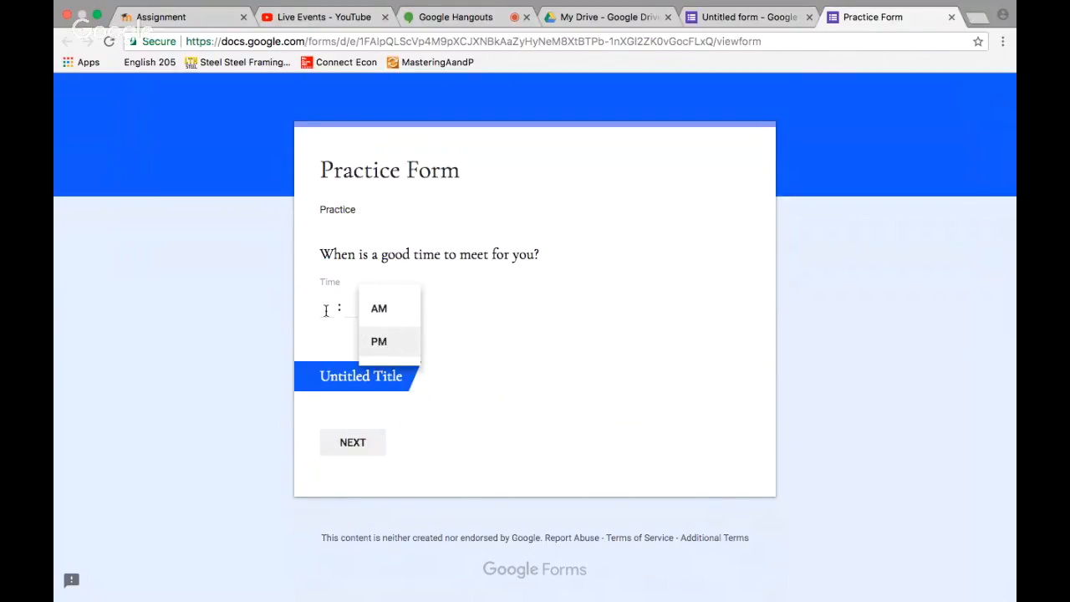
left_click(325, 309)
left_click(364, 315)
left_click(347, 309)
type("00")
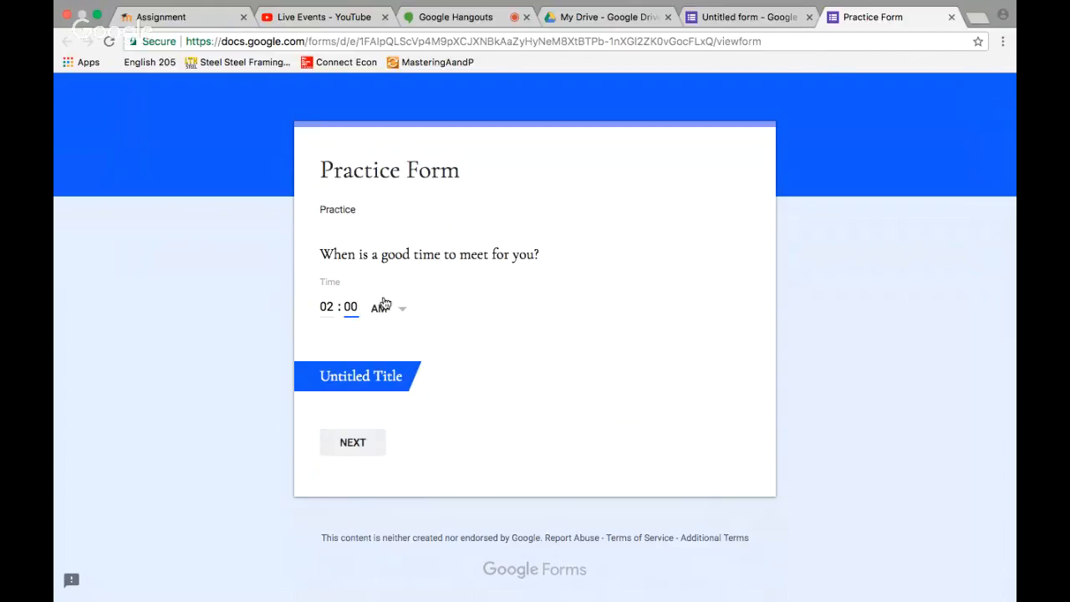
left_click(381, 307)
left_click(394, 339)
Continue to the form's next section, submit the response and open a blank form for another response
left_click(362, 443)
left_click(441, 368)
left_click(407, 326)
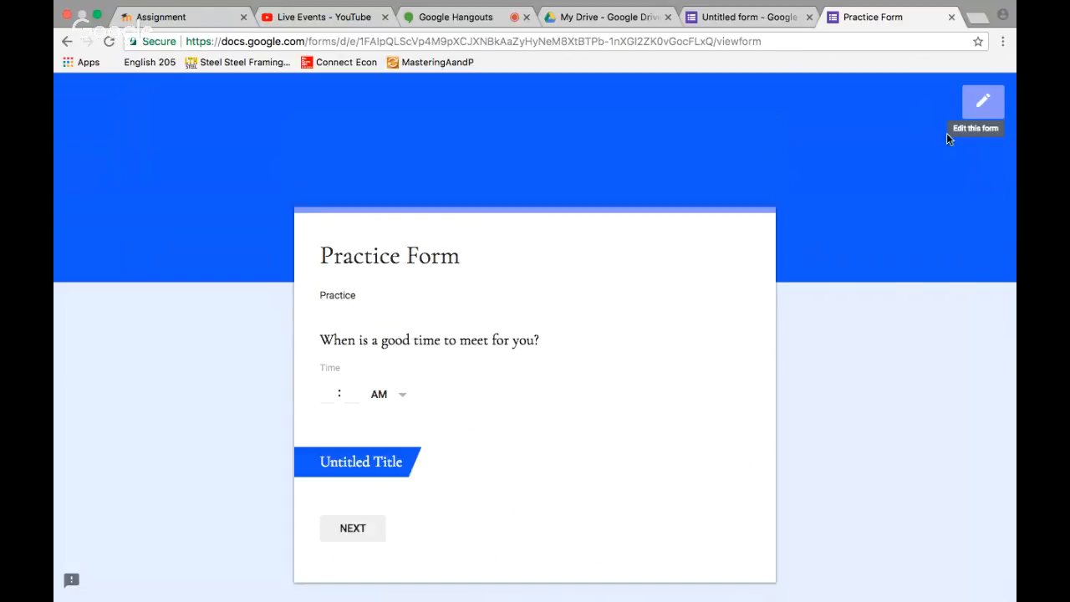
Return to editing the form and enable Collect email addresses in its settings
scroll(946, 133, "down", 2)
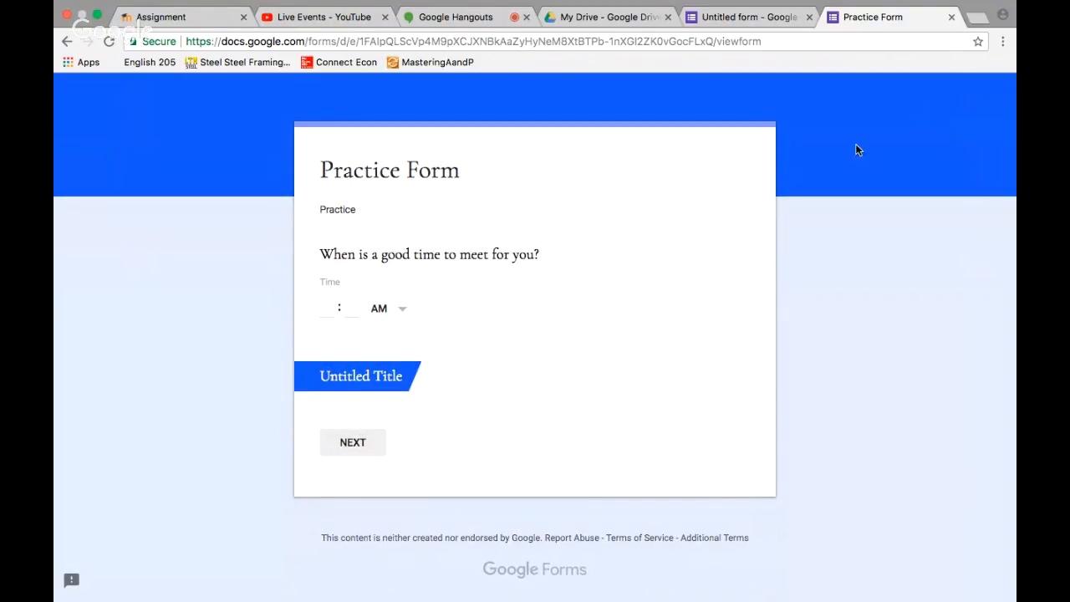
scroll(811, 147, "up", 2)
left_click(984, 101)
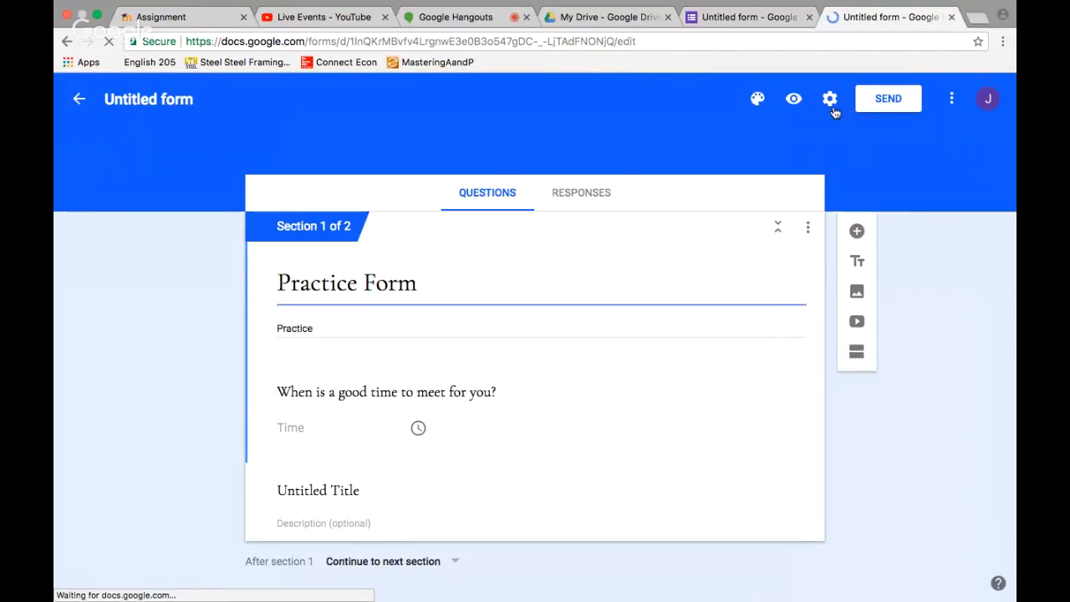
left_click(829, 101)
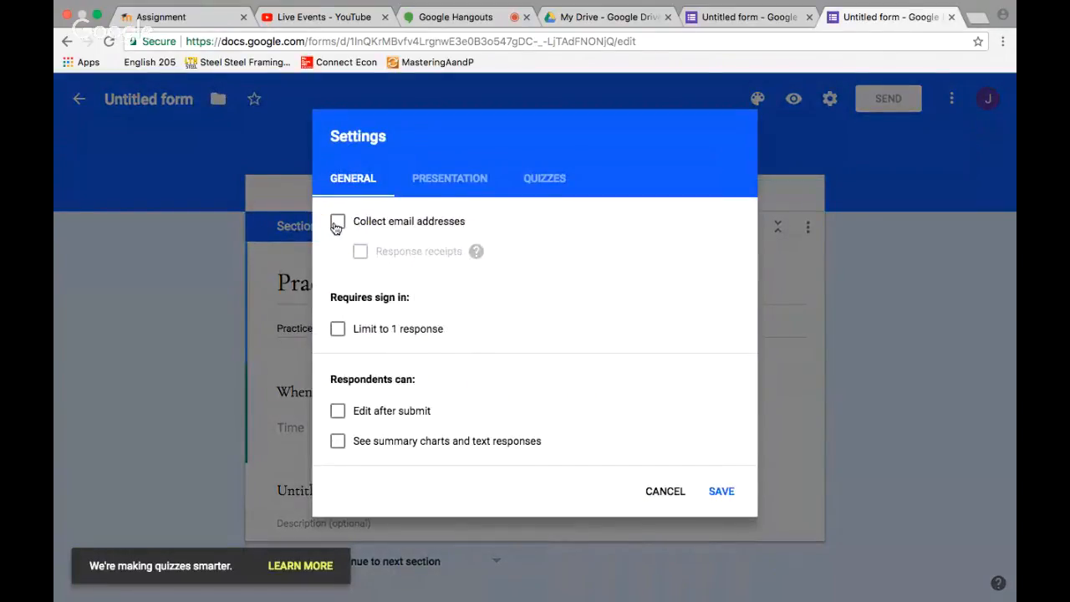
left_click(335, 227)
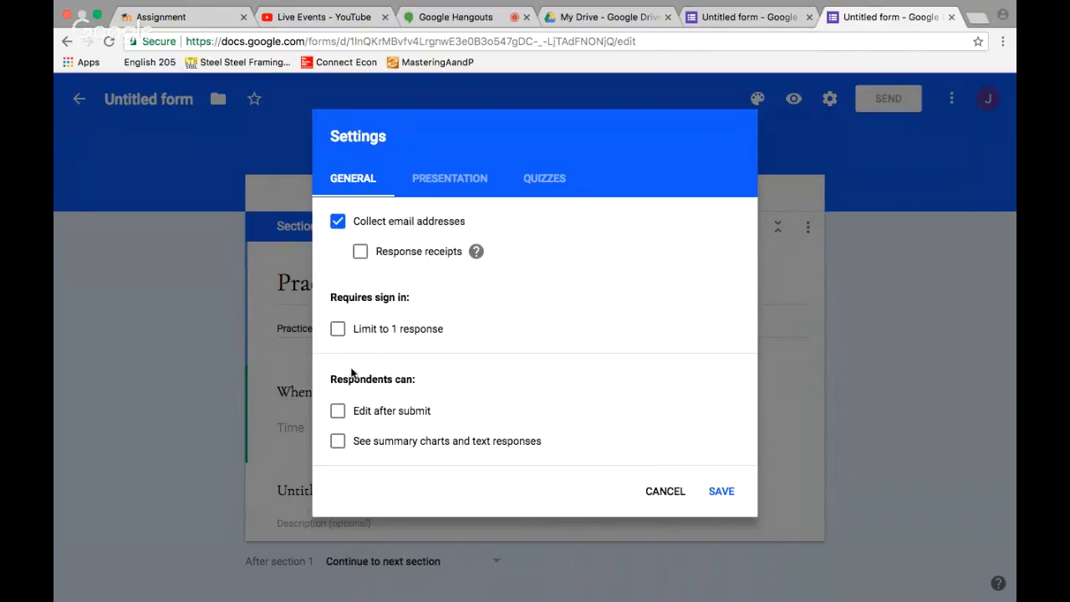
Try making the form a quiz and examine its grade release and respondent visibility options
left_click(463, 186)
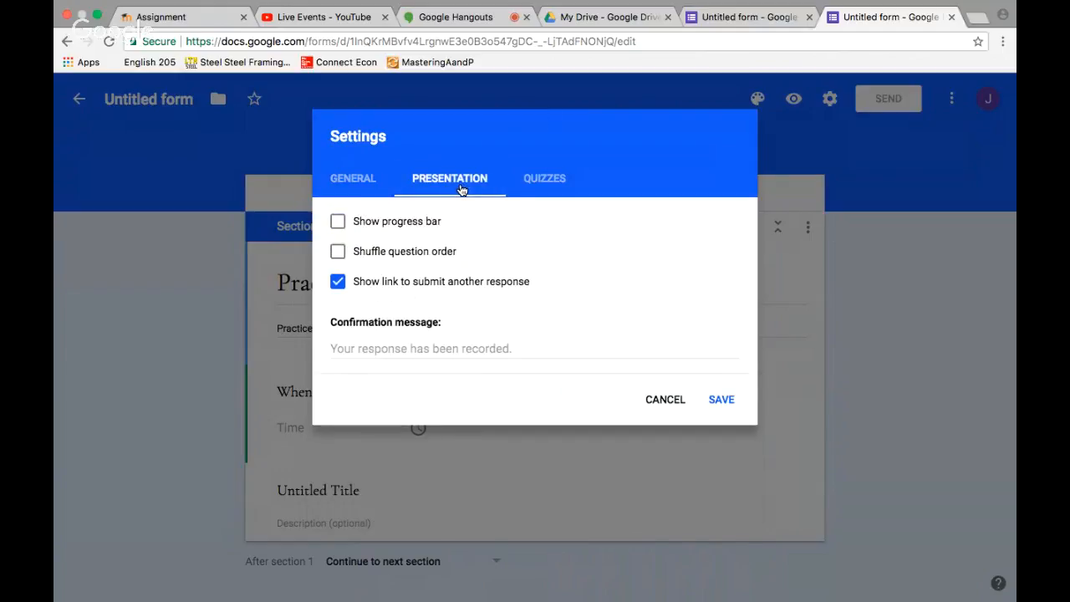
left_click(546, 180)
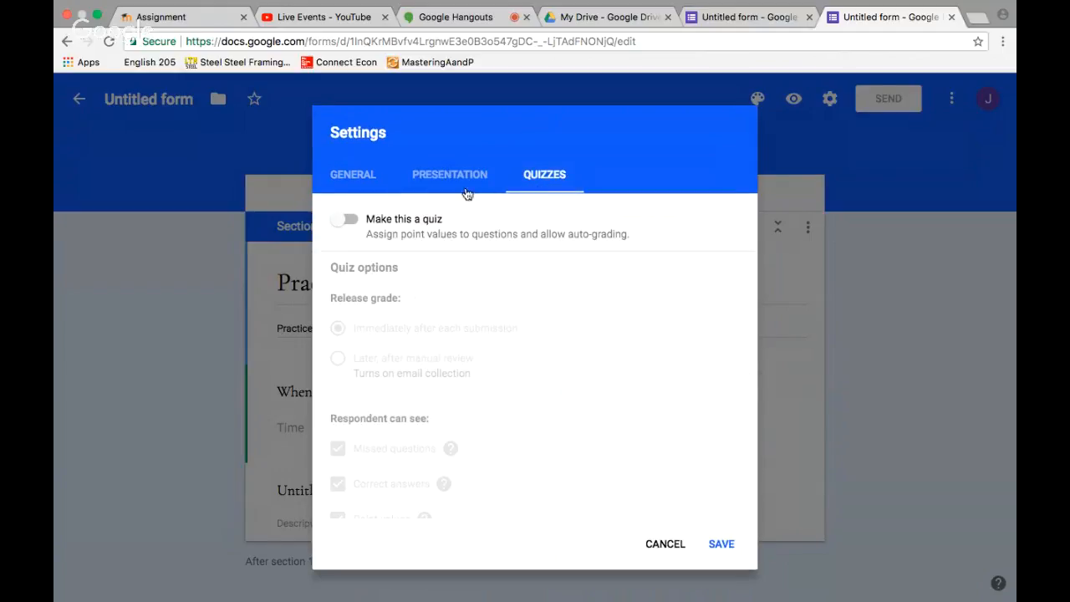
left_click(372, 222)
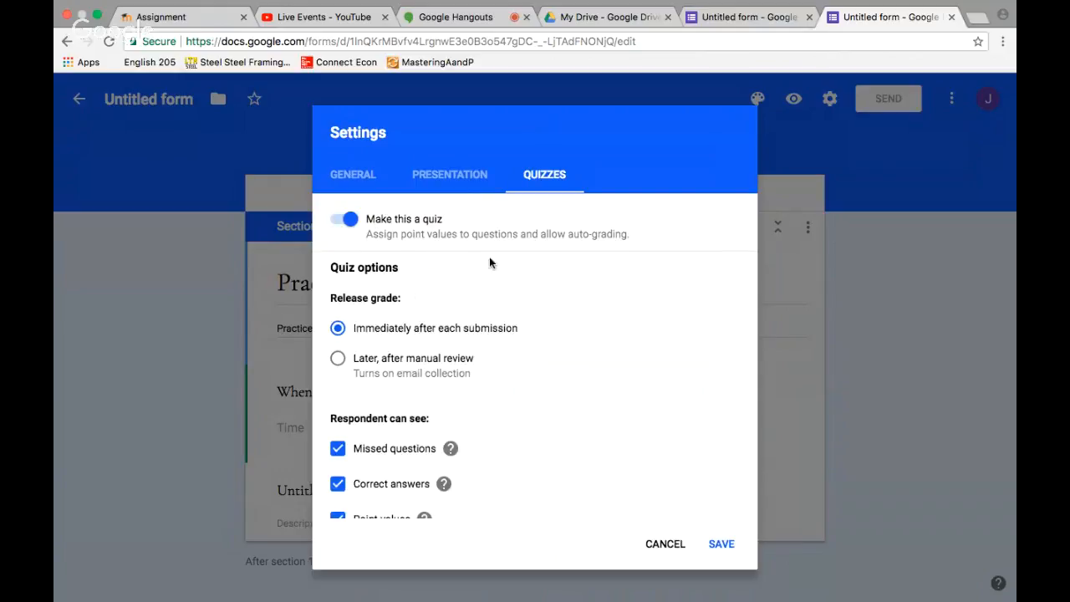
scroll(465, 339, "down", 2)
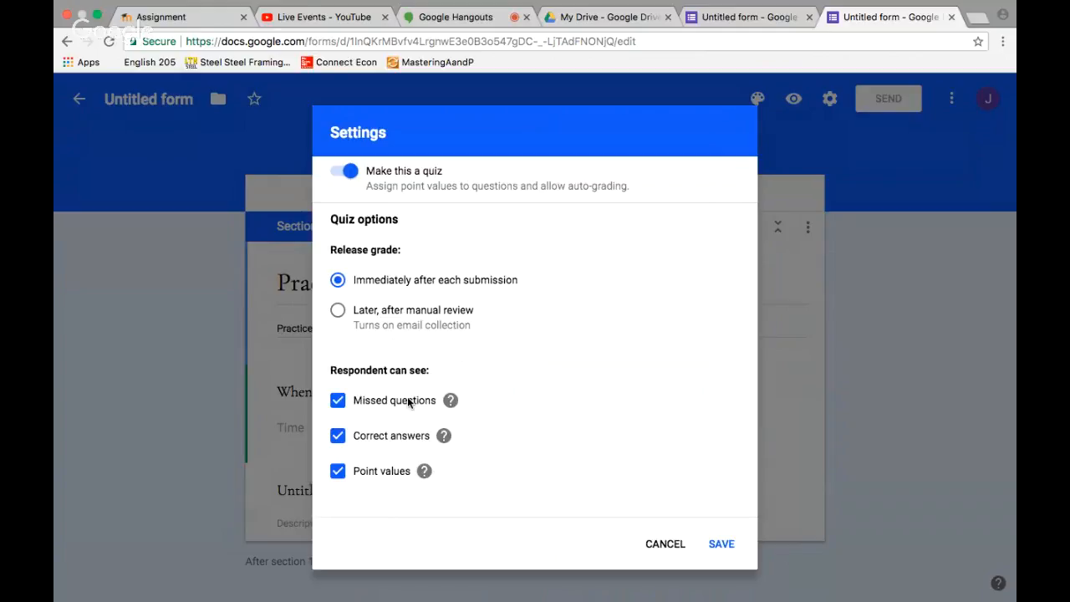
left_click(360, 172)
scroll(415, 221, "up", 2)
Review the presentation options and the confirmation message field, and save the form settings
left_click(439, 186)
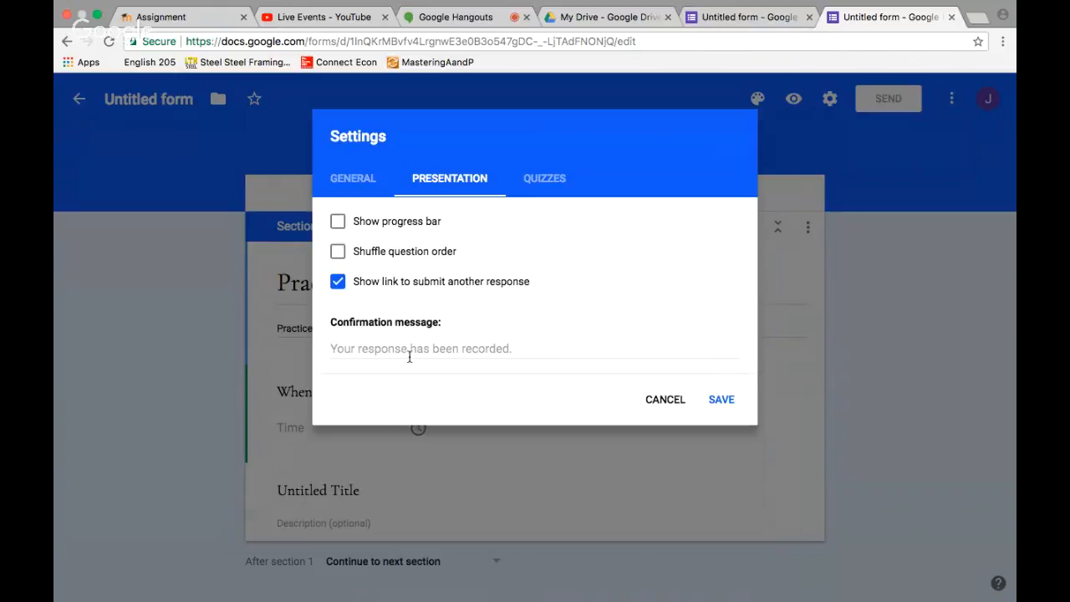
left_click(535, 350)
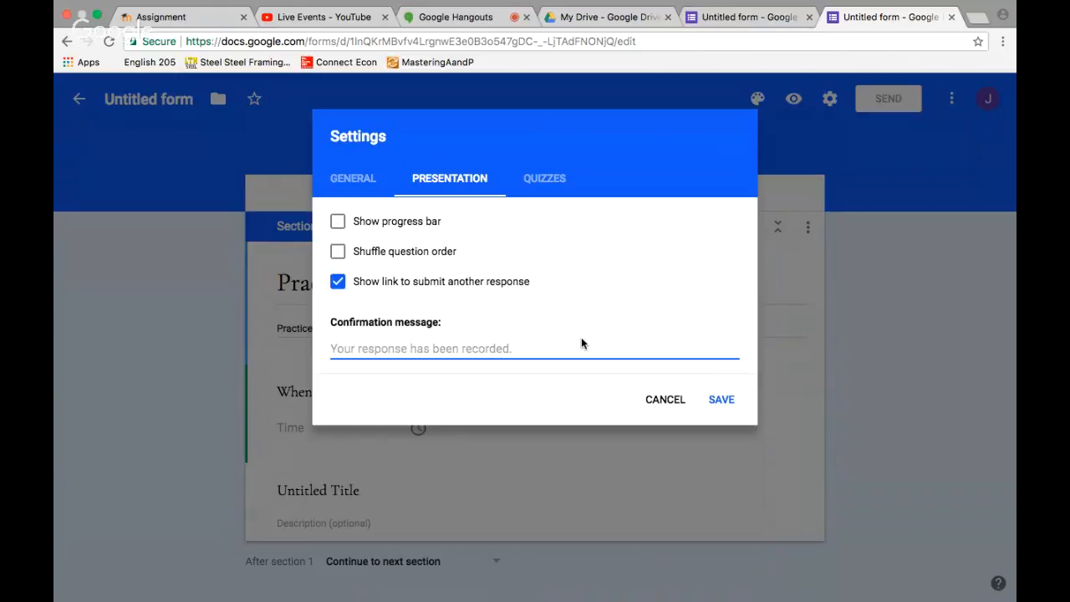
left_click(731, 403)
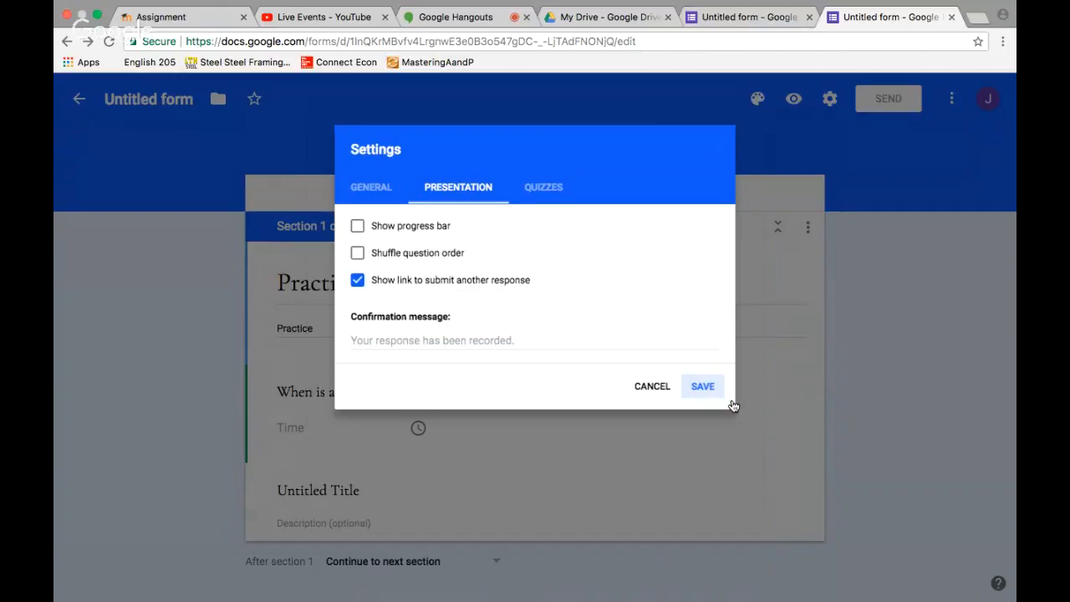
Rename the form file as Practice Form and switch to Google Hangouts
scroll(731, 400, "down", 1)
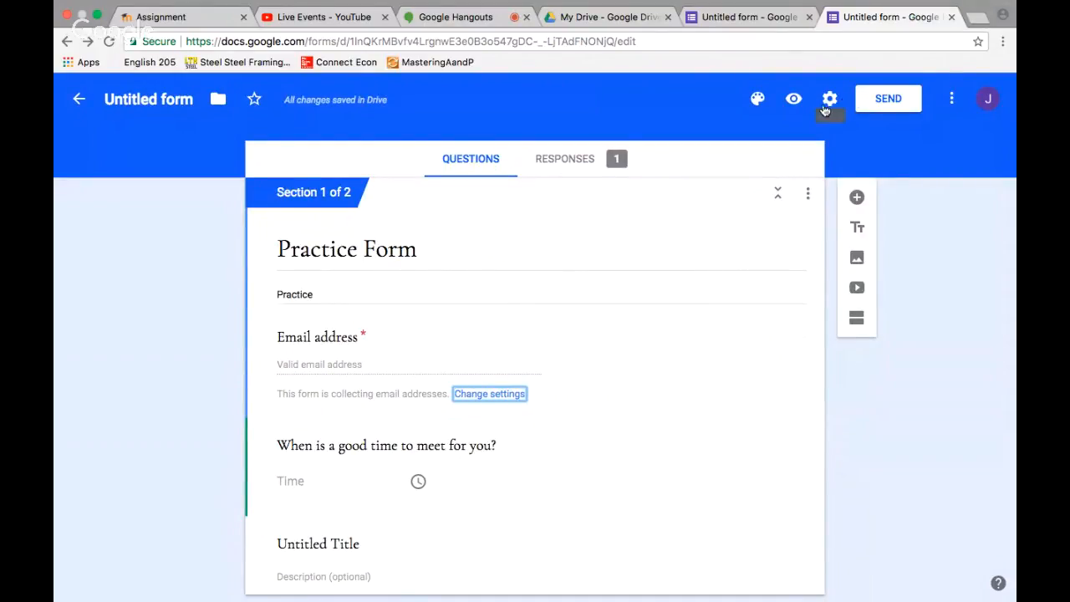
left_click(136, 100)
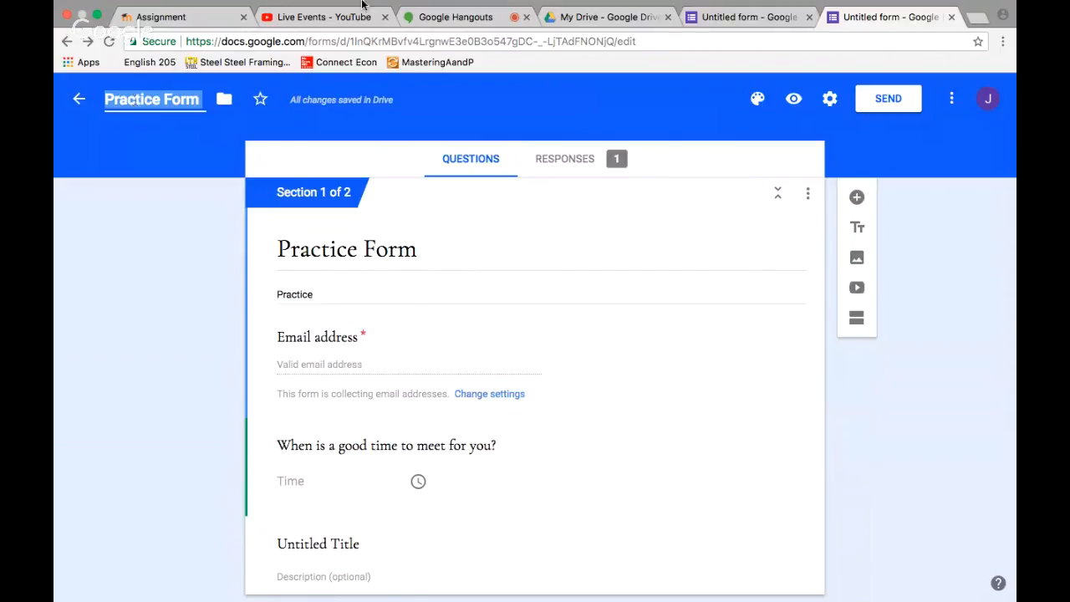
left_click(458, 18)
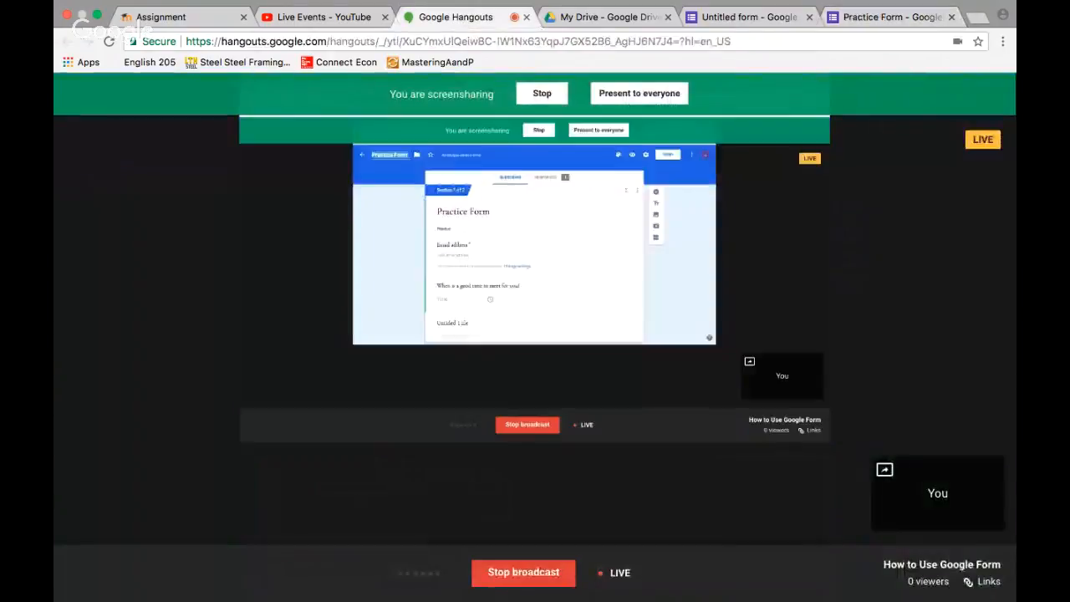